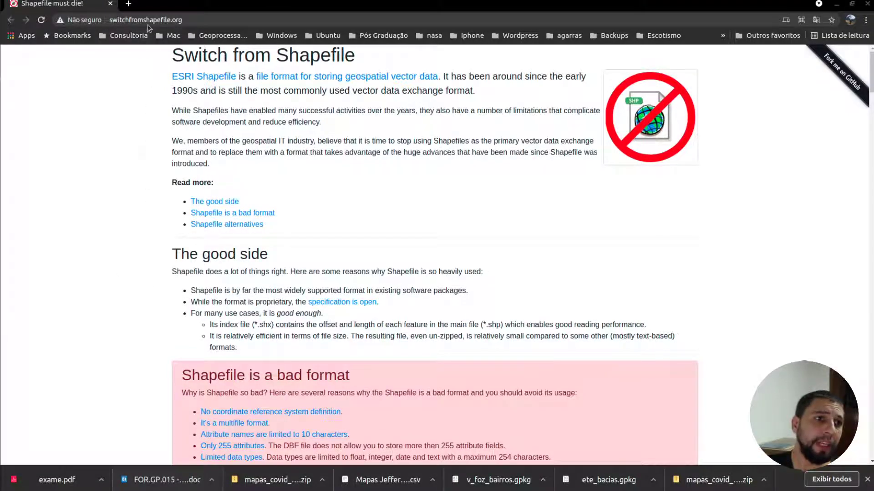
- Translate the switchfromshapefile.org page from English into Portuguese
{"action": "left_click_drag", "start_coordinate": [185, 20], "coordinate": [112, 20]}
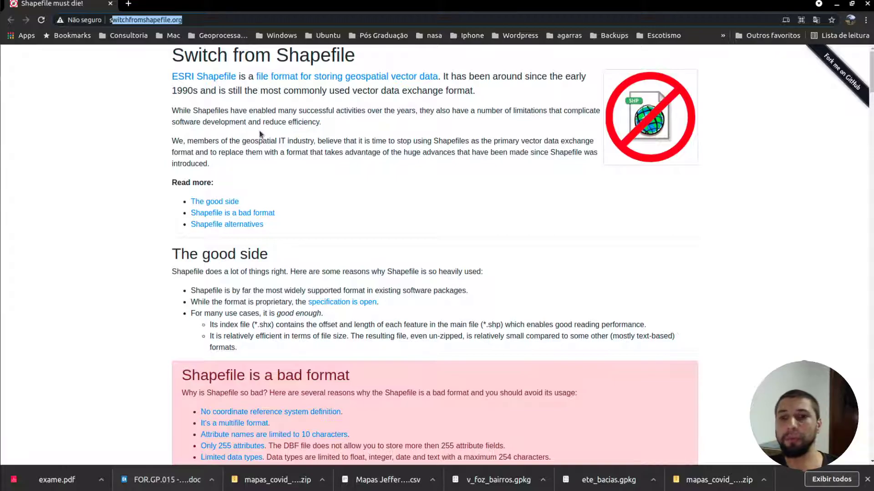
{"action": "left_click", "coordinate": [817, 20]}
{"action": "left_click", "coordinate": [741, 39]}
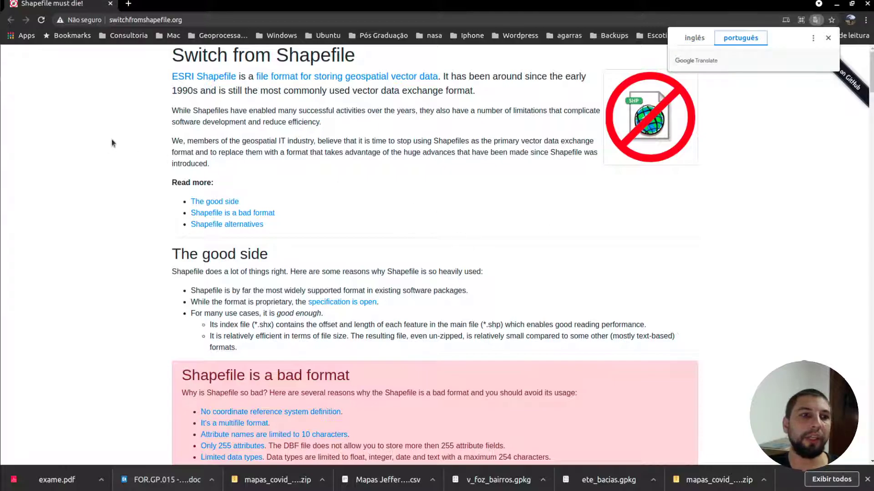
{"action": "key", "text": "ctrl+l"}
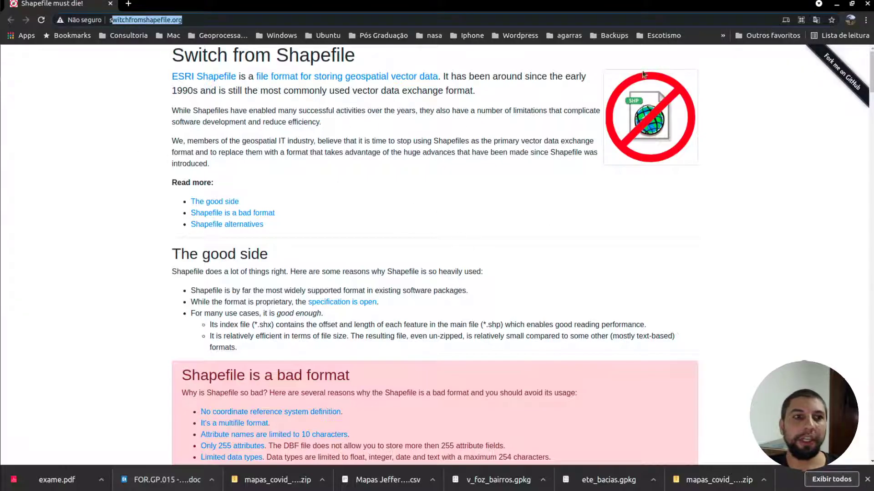
{"action": "left_click", "coordinate": [815, 20]}
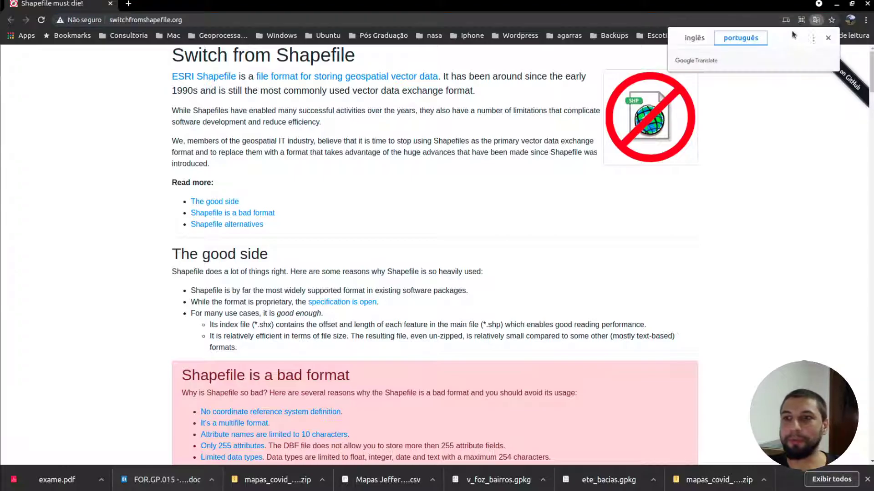
{"action": "key", "text": "ctrl+l"}
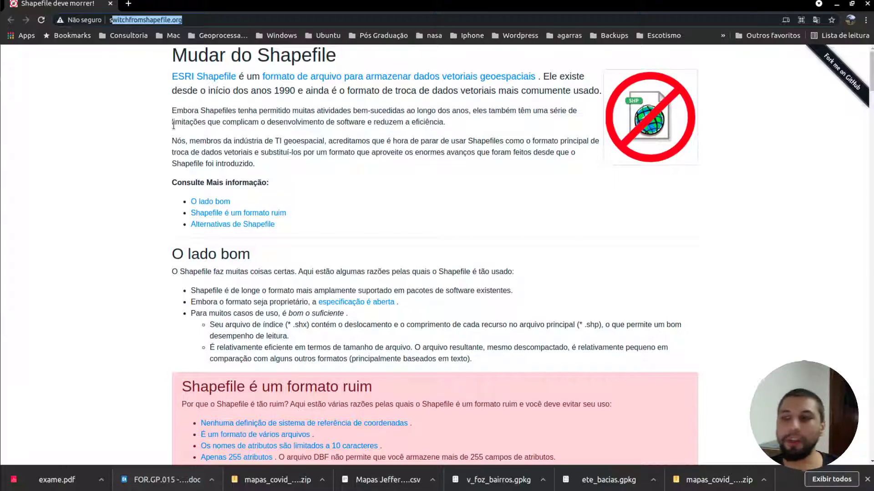
- Read through the page's sections on the Shapefile format's good side, its limitations and the alternatives
{"action": "scroll", "coordinate": [174, 124], "scroll_direction": "down", "scroll_amount": 5}
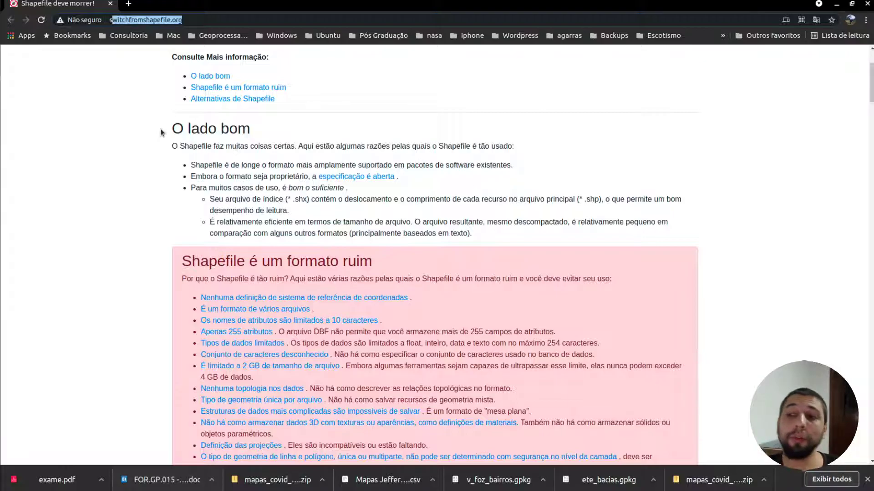
{"action": "scroll", "coordinate": [160, 132], "scroll_direction": "down", "scroll_amount": 3}
{"action": "scroll", "coordinate": [76, 152], "scroll_direction": "down", "scroll_amount": 4}
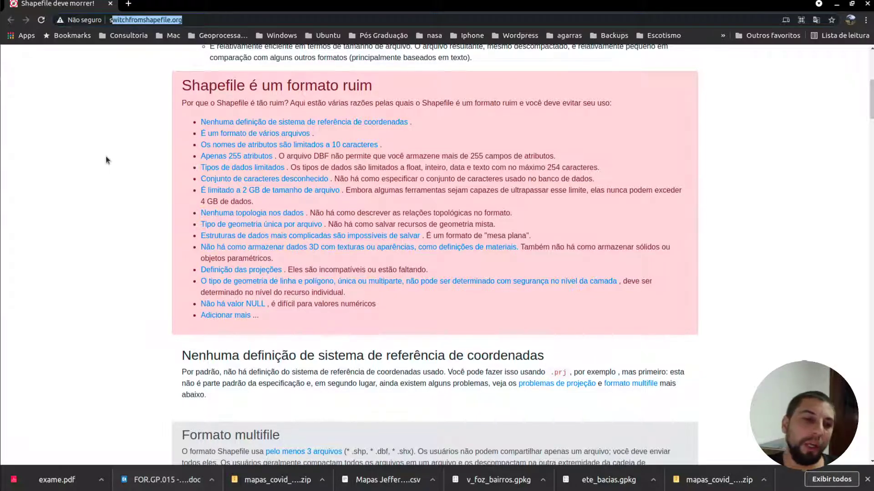
{"action": "scroll", "coordinate": [107, 237], "scroll_direction": "down", "scroll_amount": 4}
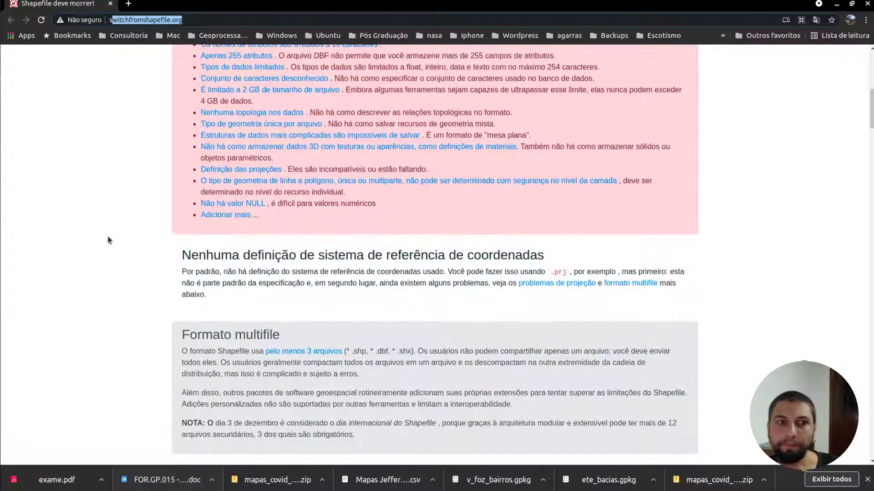
{"action": "scroll", "coordinate": [219, 277], "scroll_direction": "down", "scroll_amount": 4}
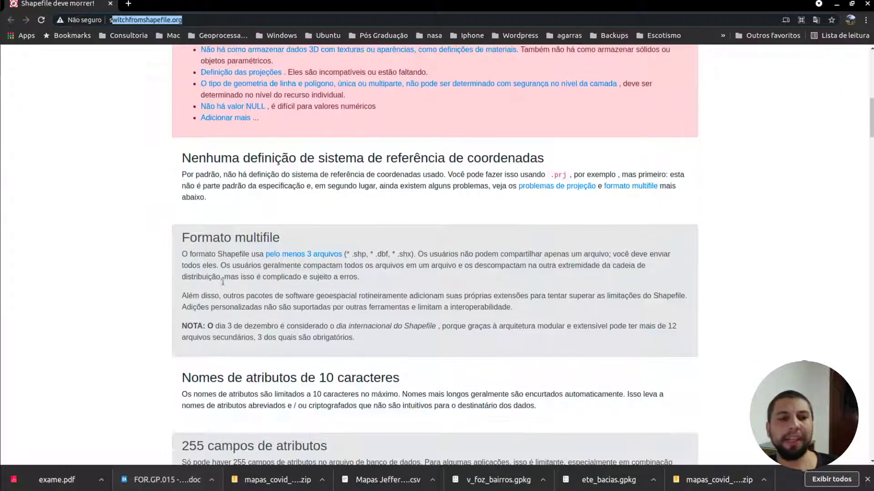
{"action": "scroll", "coordinate": [308, 271], "scroll_direction": "down", "scroll_amount": 4}
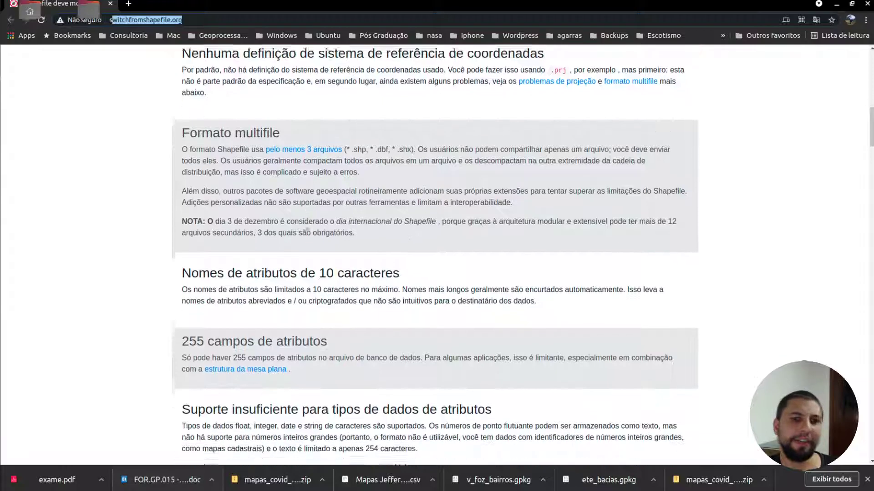
{"action": "scroll", "coordinate": [350, 291], "scroll_direction": "down", "scroll_amount": 4}
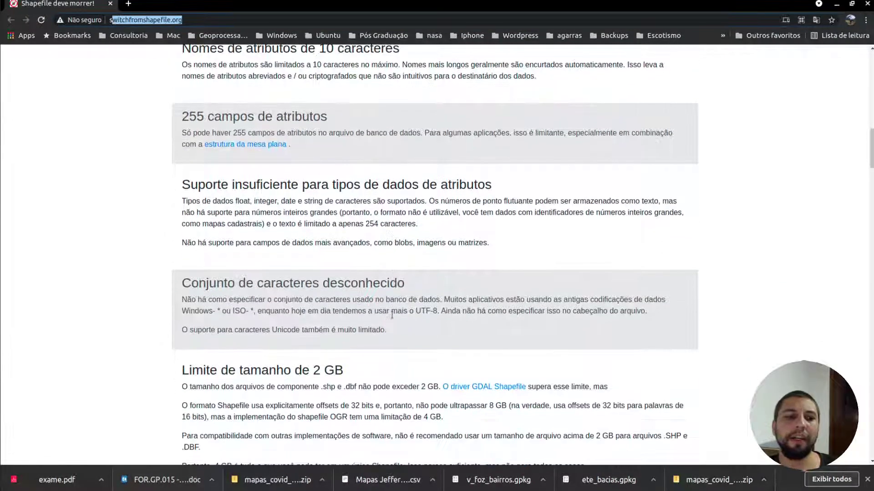
{"action": "scroll", "coordinate": [392, 315], "scroll_direction": "down", "scroll_amount": 5}
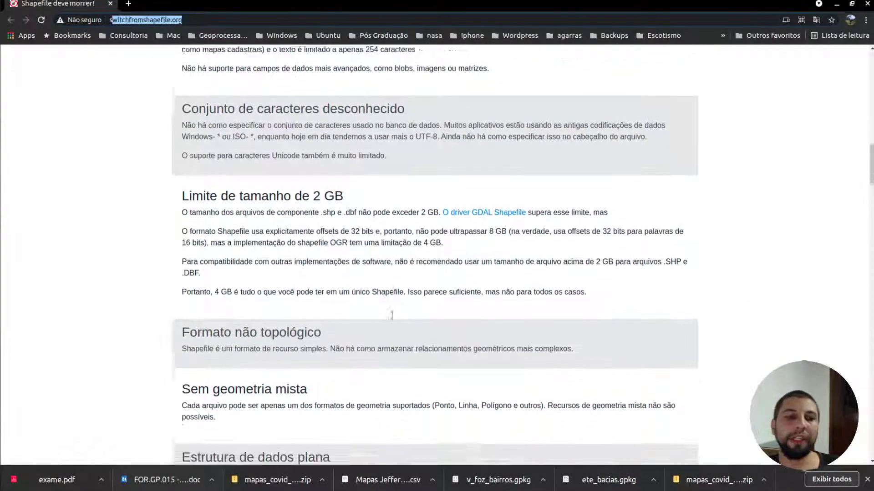
{"action": "scroll", "coordinate": [392, 315], "scroll_direction": "down", "scroll_amount": 8}
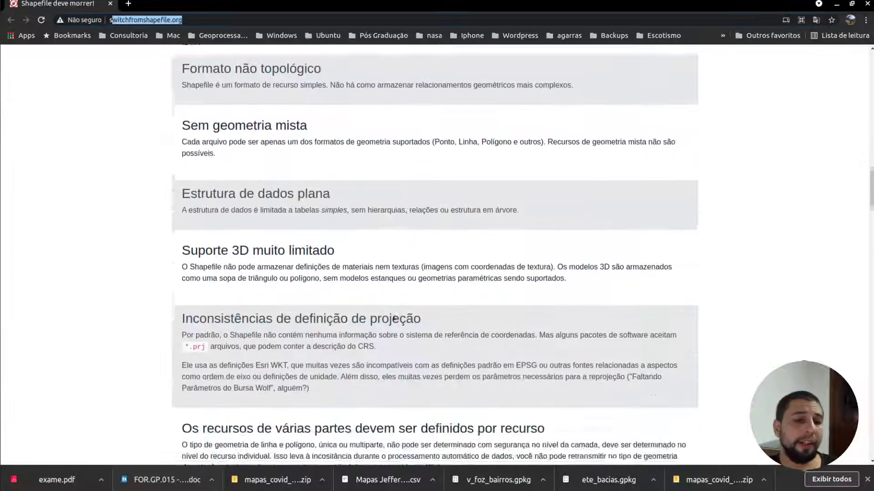
{"action": "scroll", "coordinate": [337, 289], "scroll_direction": "down", "scroll_amount": 6}
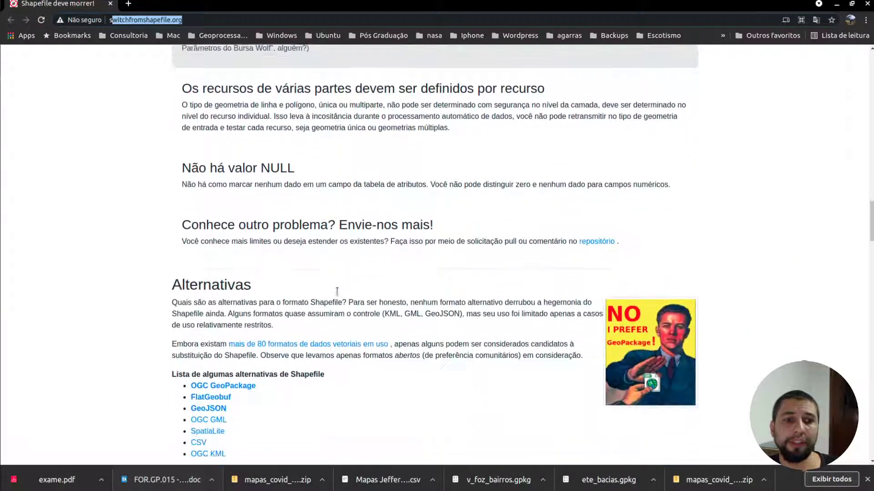
{"action": "scroll", "coordinate": [337, 291], "scroll_direction": "up", "scroll_amount": 3}
{"action": "scroll", "coordinate": [337, 291], "scroll_direction": "up", "scroll_amount": 17}
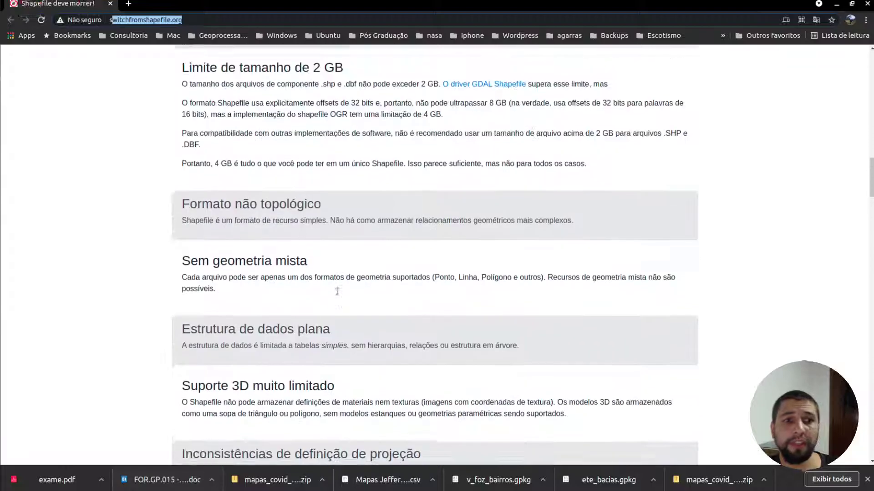
{"action": "scroll", "coordinate": [336, 291], "scroll_direction": "up", "scroll_amount": 9}
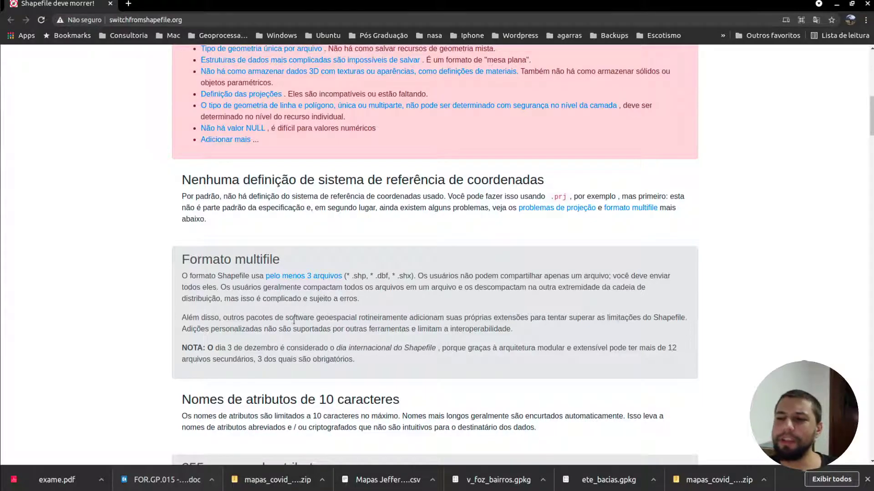
- Switch to QGIS and add aeroportos.shp, municipios.shp and rodovias.shp from the dados_minicurso folder to the project
{"action": "key", "text": "alt+Tab"}
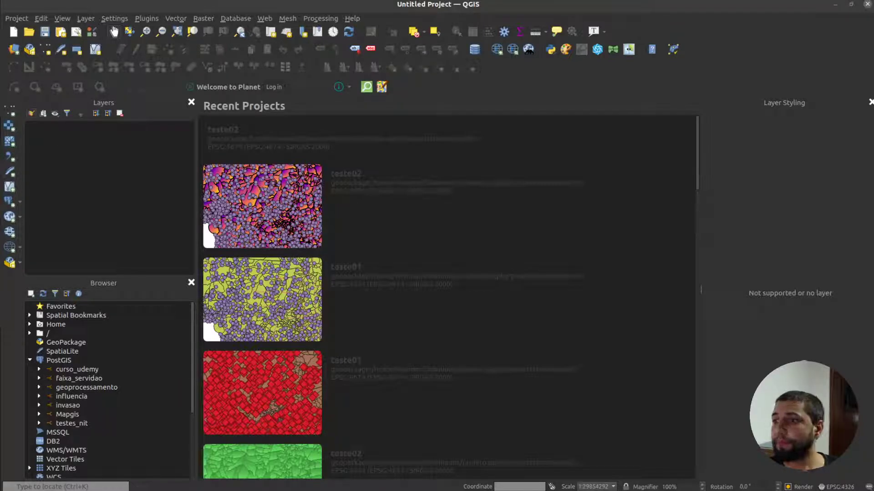
{"action": "left_click_drag", "start_coordinate": [864, 191], "coordinate": [146, 185]}
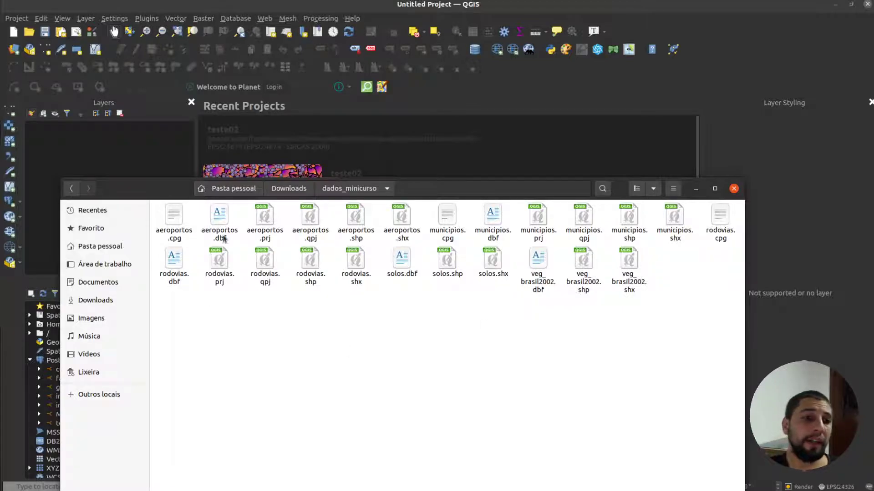
{"action": "left_click_drag", "start_coordinate": [355, 217], "coordinate": [408, 151]}
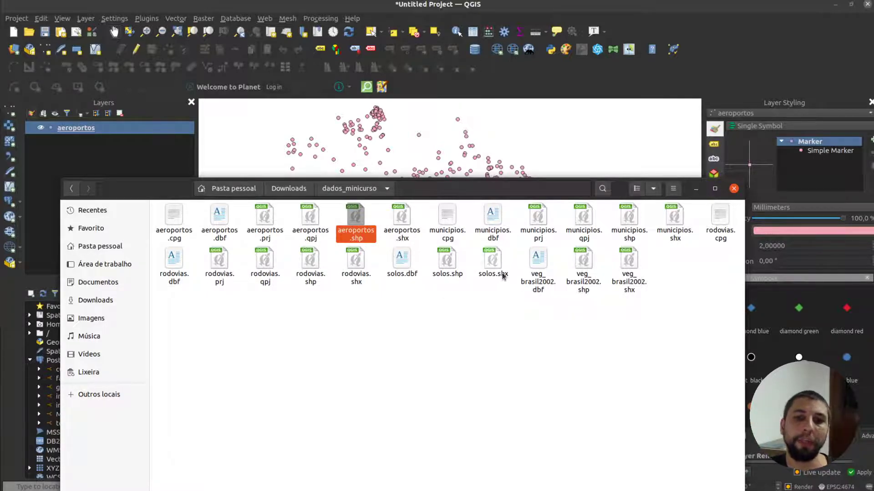
{"action": "left_click_drag", "start_coordinate": [628, 217], "coordinate": [495, 153]}
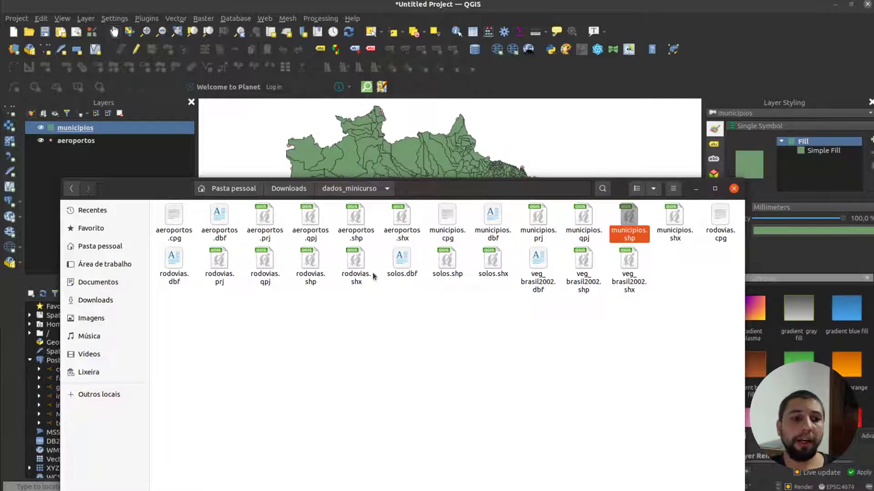
{"action": "left_click_drag", "start_coordinate": [314, 265], "coordinate": [328, 152]}
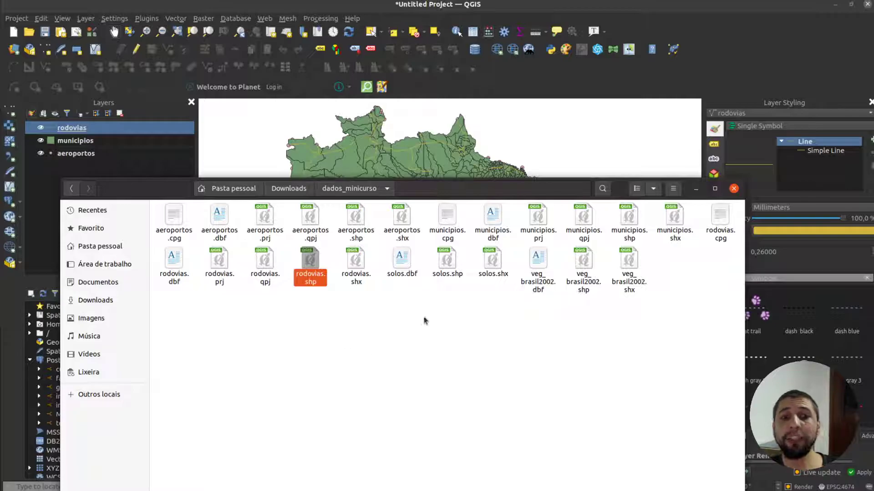
- Add solos.shp from the dados_minicurso folder and assign it the WGS 84 (EPSG:4326) coordinate reference system
{"action": "left_click_drag", "start_coordinate": [448, 269], "coordinate": [415, 147]}
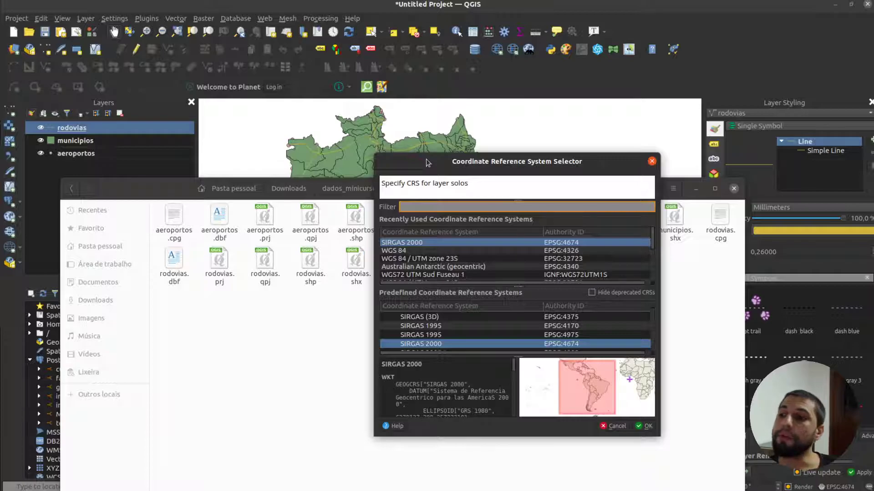
{"action": "left_click_drag", "start_coordinate": [427, 162], "coordinate": [411, 316]}
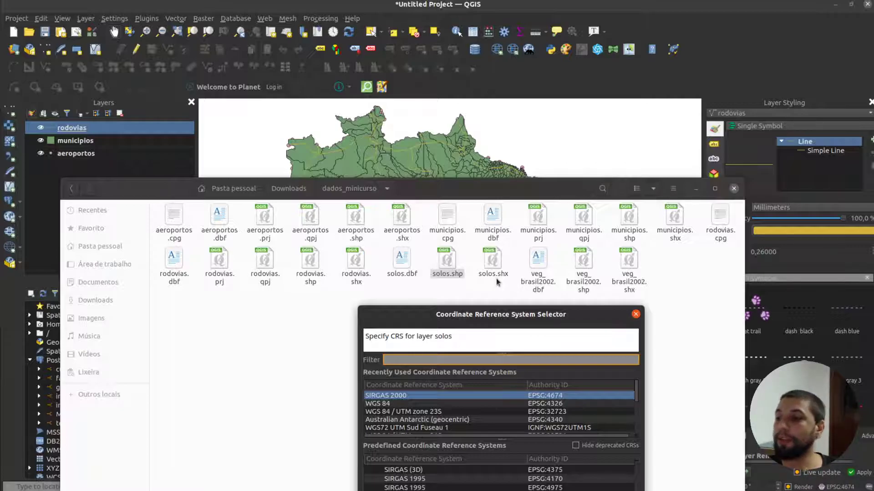
{"action": "left_click_drag", "start_coordinate": [484, 312], "coordinate": [573, 203]}
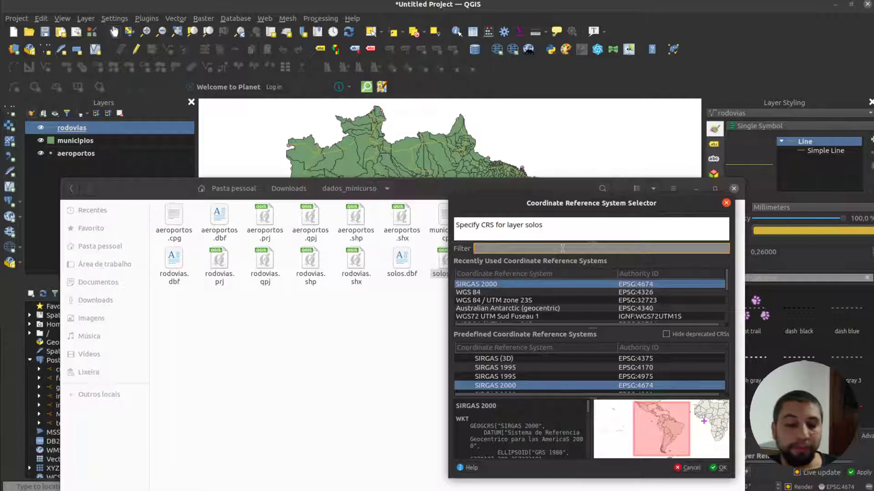
{"action": "left_click", "coordinate": [493, 294]}
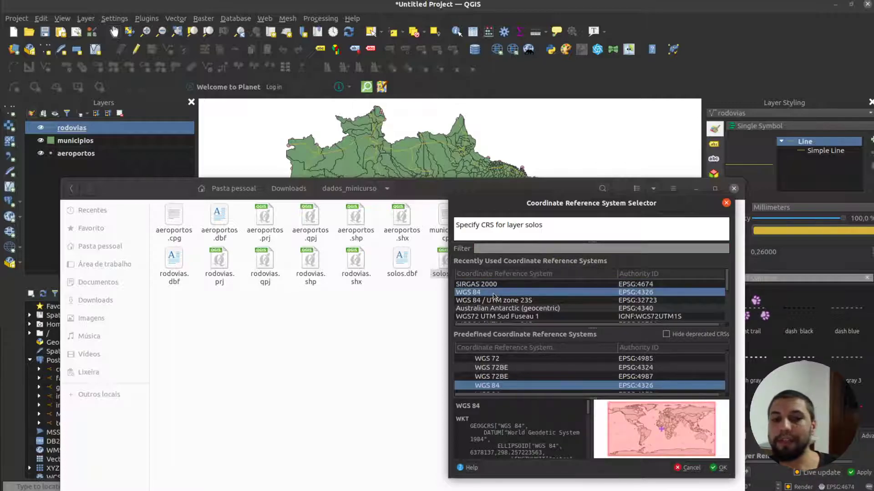
{"action": "left_click", "coordinate": [712, 469]}
- Add veg_brasil2002.shp with the WGS 84 (EPSG:4326) coordinate reference system and put the file manager away
{"action": "left_click_drag", "start_coordinate": [583, 264], "coordinate": [485, 150]}
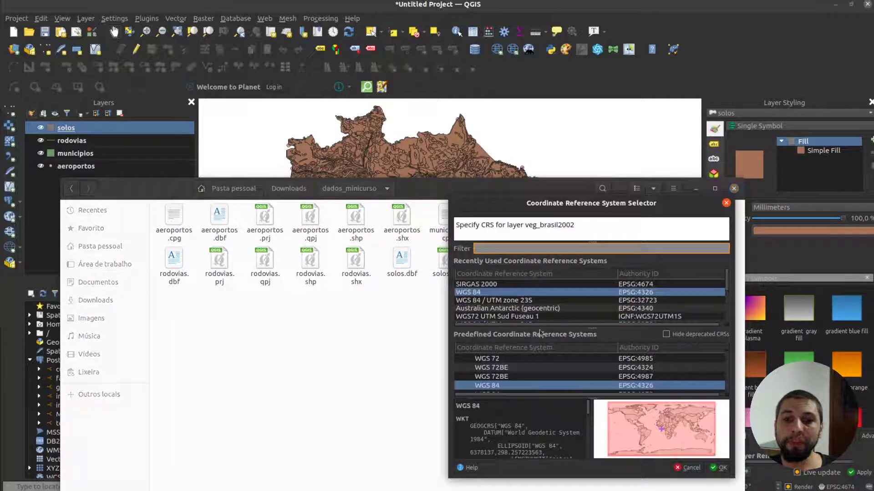
{"action": "left_click", "coordinate": [721, 469]}
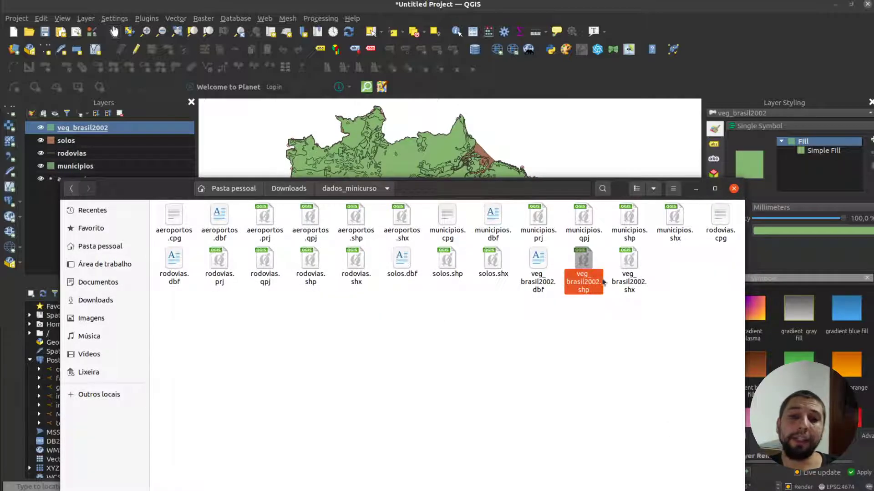
{"action": "left_click", "coordinate": [696, 189]}
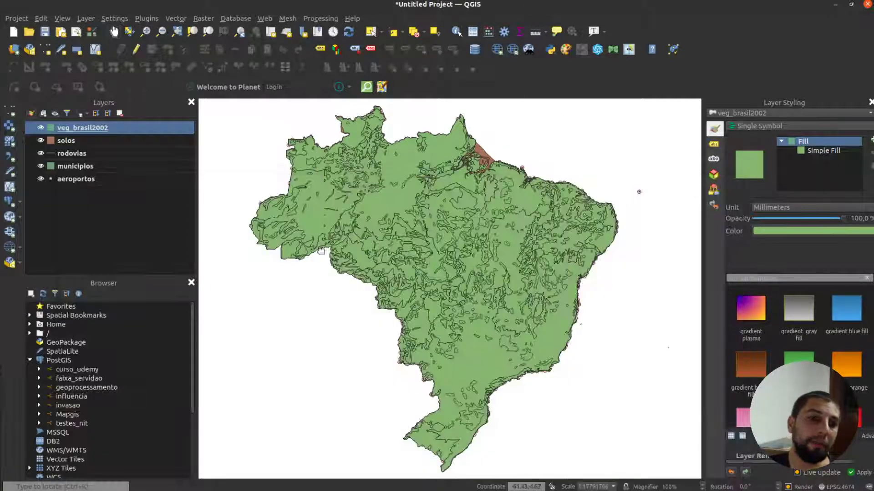
- Reorder the layers so aeroportos and rodovias draw above the polygon layers, with municipios lowest
{"action": "left_click", "coordinate": [66, 154]}
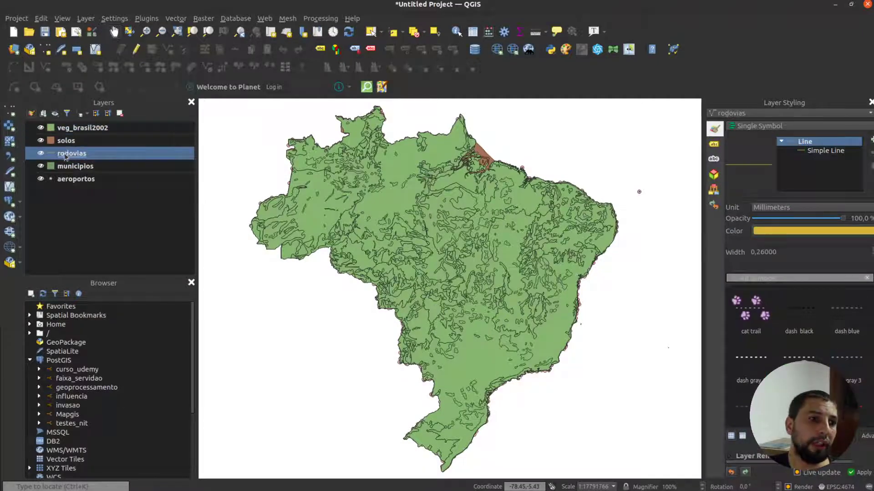
{"action": "left_click_drag", "start_coordinate": [66, 156], "coordinate": [68, 123]}
{"action": "left_click_drag", "start_coordinate": [67, 183], "coordinate": [89, 123]}
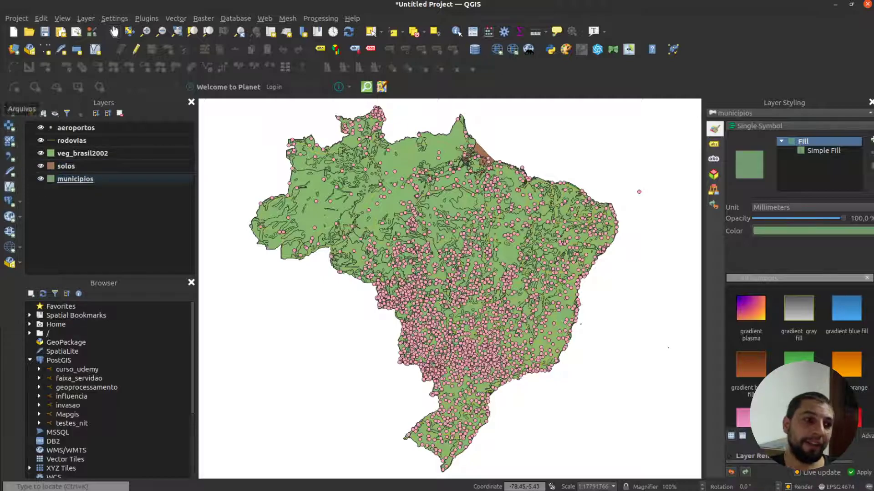
{"action": "key", "text": "alt+Tab"}
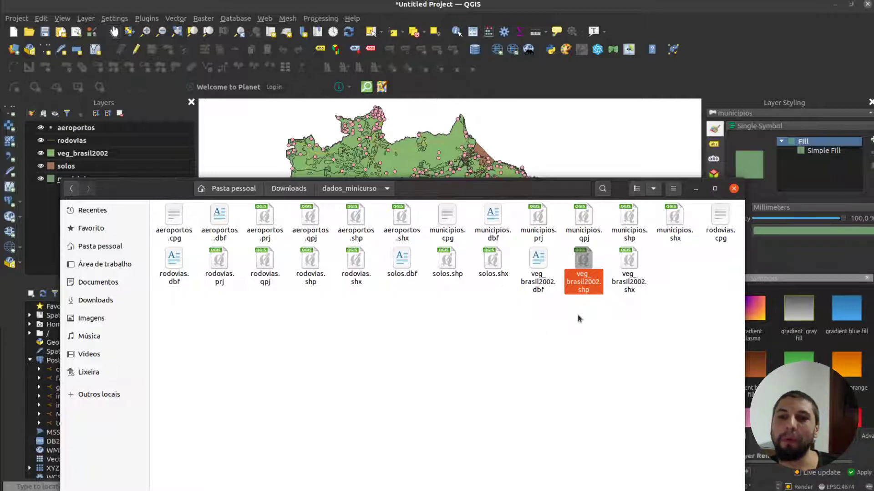
{"action": "left_click", "coordinate": [695, 189]}
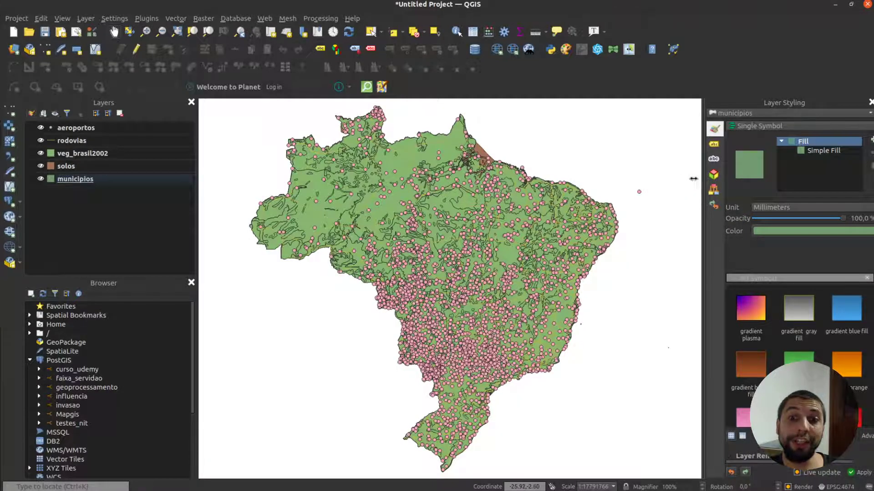
- Show the Processing Toolbox in place of Layer Styling, widen the docked area and make its search ready for input
{"action": "left_click_drag", "start_coordinate": [698, 178], "coordinate": [667, 179]}
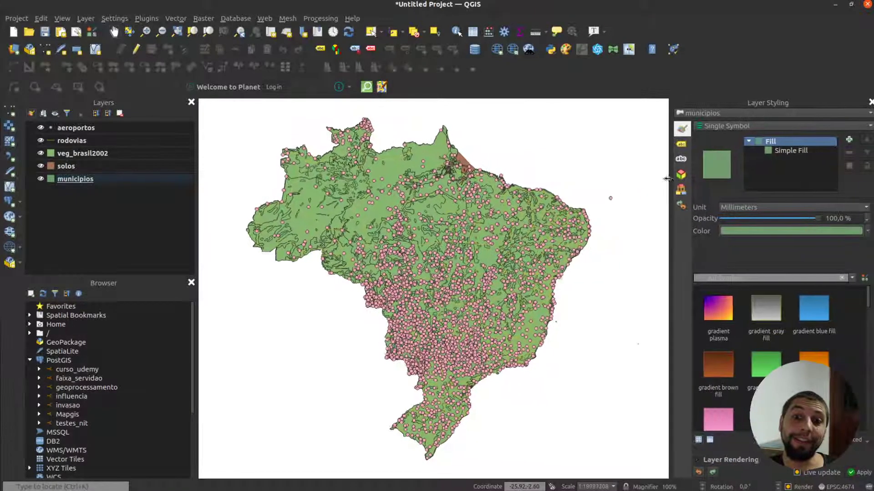
{"action": "left_click", "coordinate": [504, 35]}
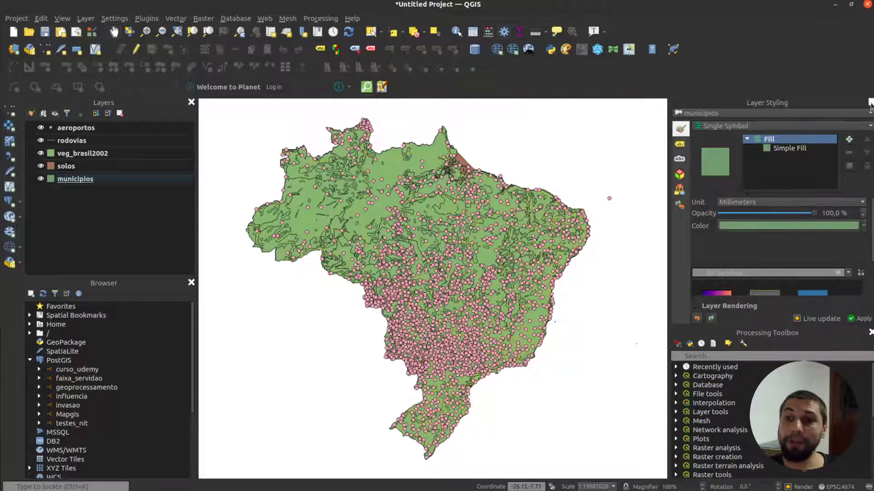
{"action": "left_click", "coordinate": [870, 103]}
{"action": "left_click", "coordinate": [701, 126]}
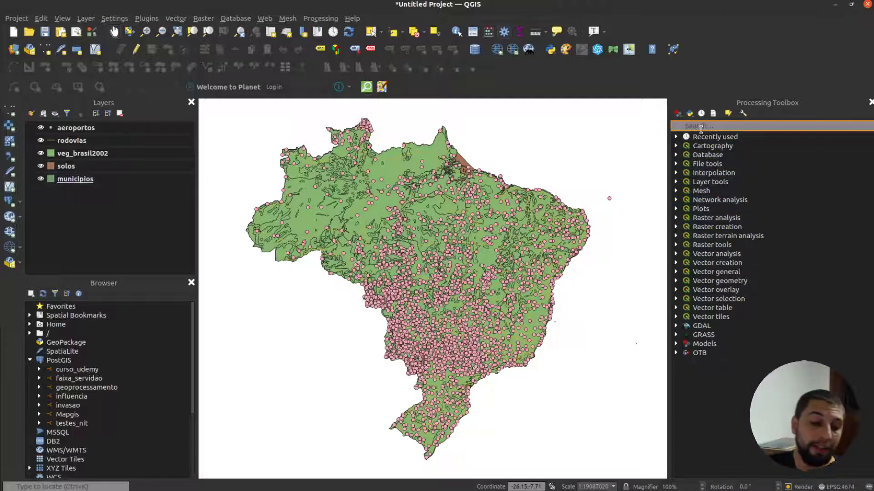
- Find the Package layers tool with the search term "geopac" and include all five project layers as its input
{"action": "type", "text": "geopac"}
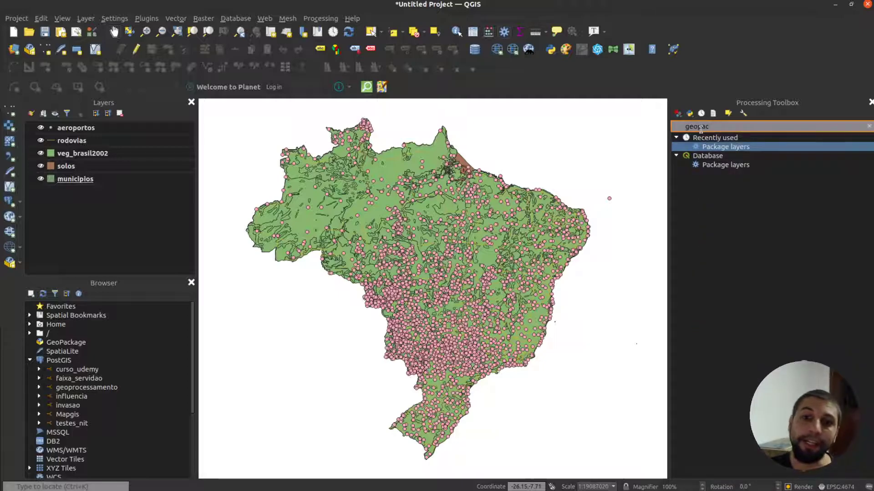
{"action": "double_click", "coordinate": [722, 148]}
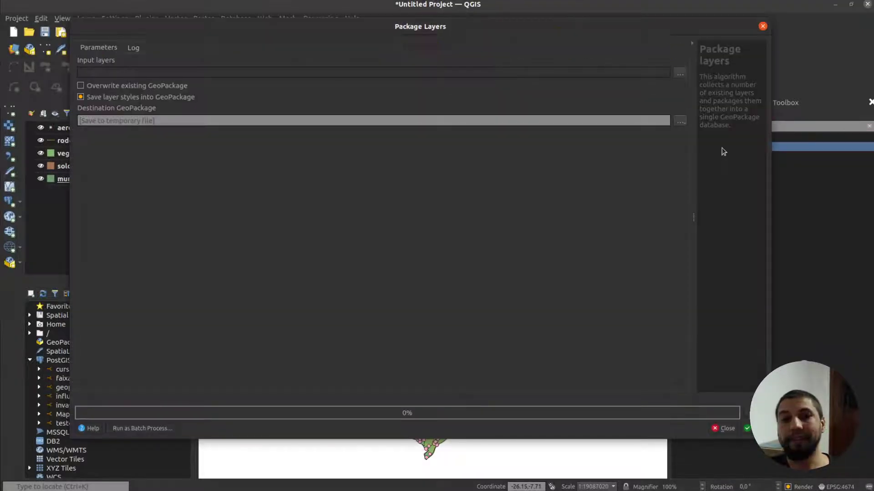
{"action": "left_click", "coordinate": [679, 73]}
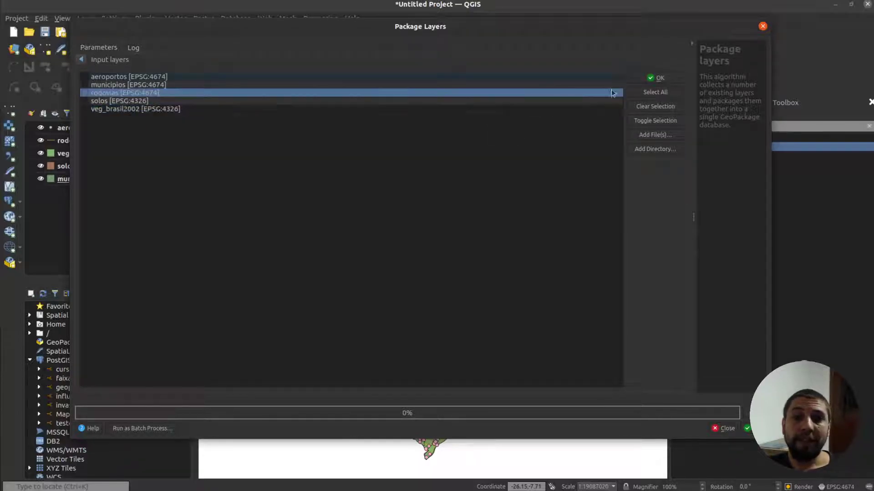
{"action": "left_click", "coordinate": [645, 78]}
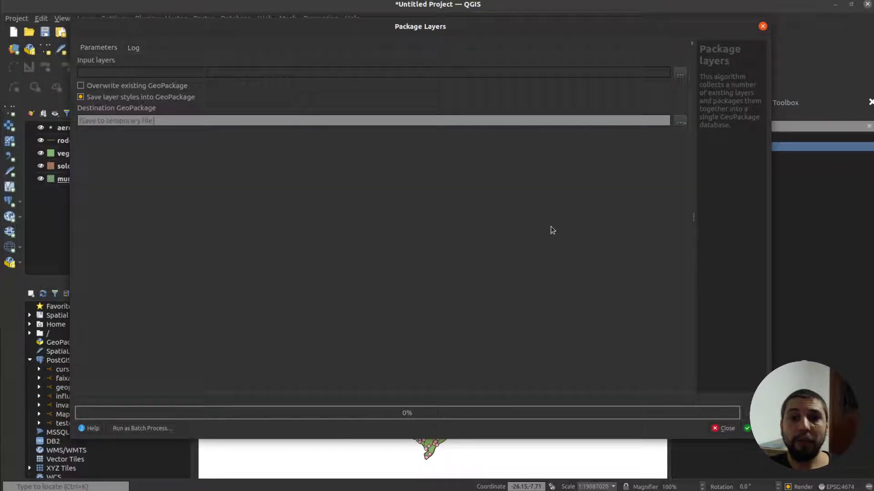
- Set the destination GeoPackage to a file named camadas in the Downloads folder
{"action": "left_click", "coordinate": [681, 126]}
{"action": "left_click", "coordinate": [689, 143]}
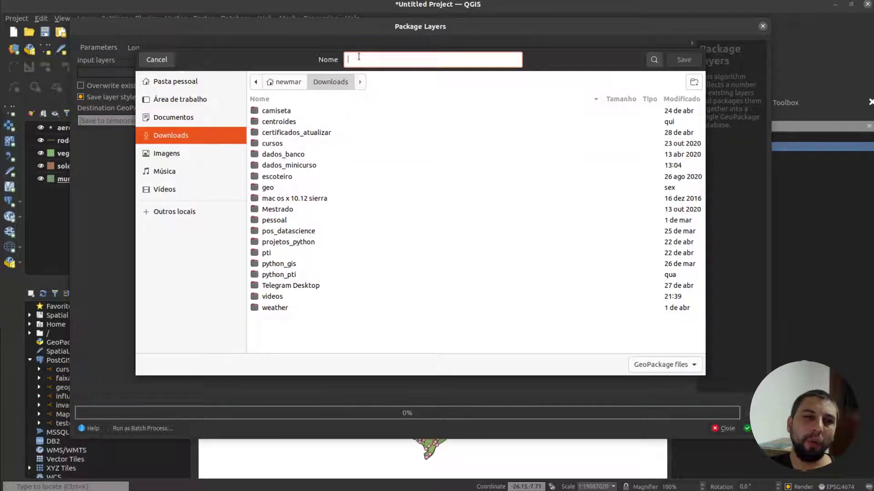
{"action": "type", "text": "camadas"}
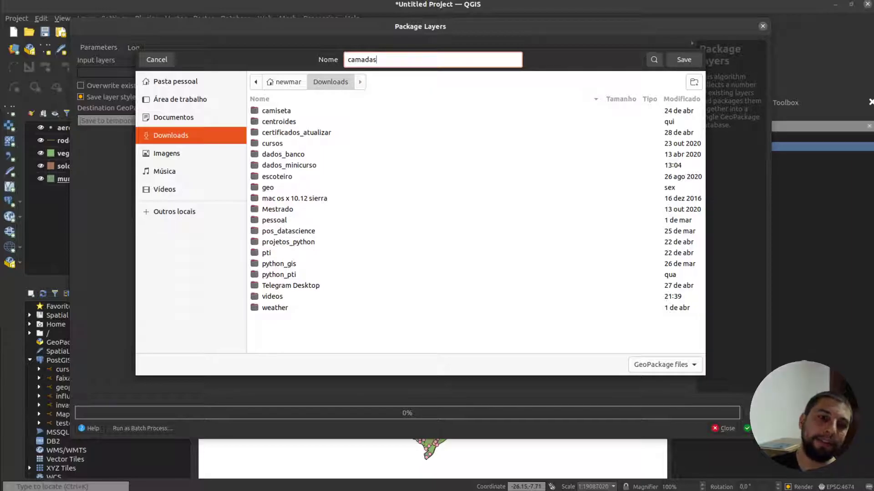
{"action": "left_click", "coordinate": [683, 60]}
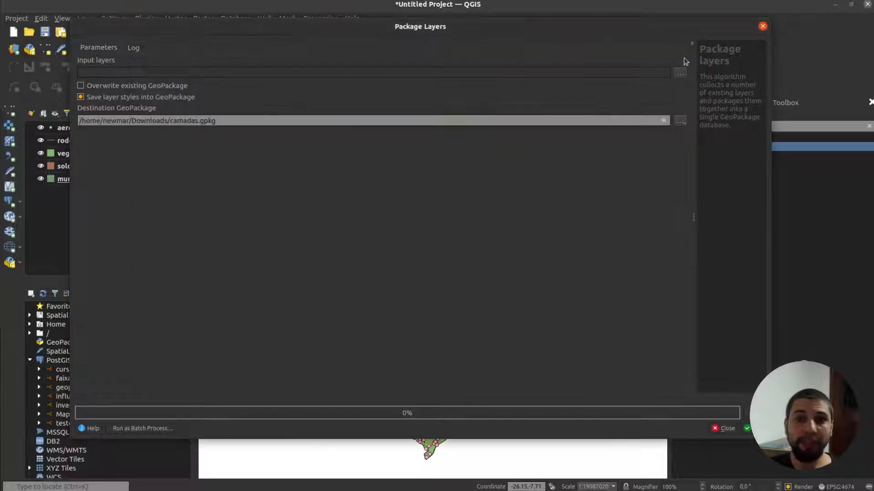
- Run Package layers, specifying WGS 84 (EPSG:4326) for solos and veg_brasil2002, and close the tool when it finishes
{"action": "left_click", "coordinate": [755, 428]}
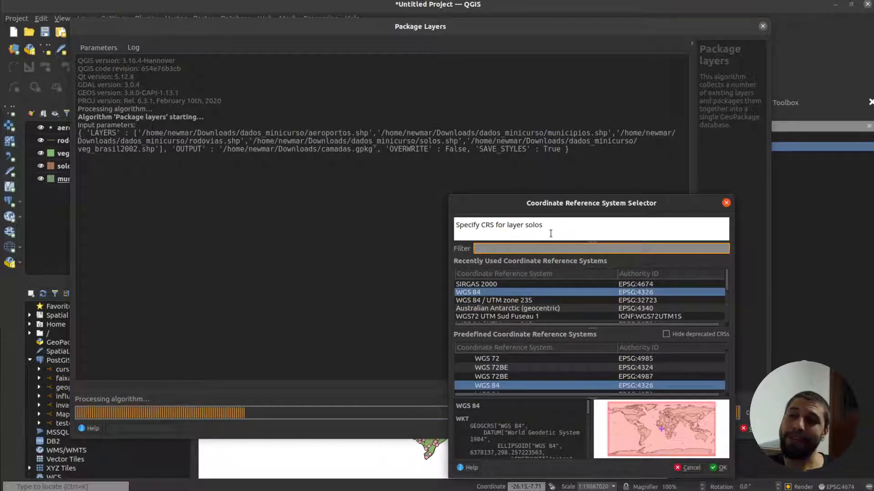
{"action": "left_click", "coordinate": [493, 294]}
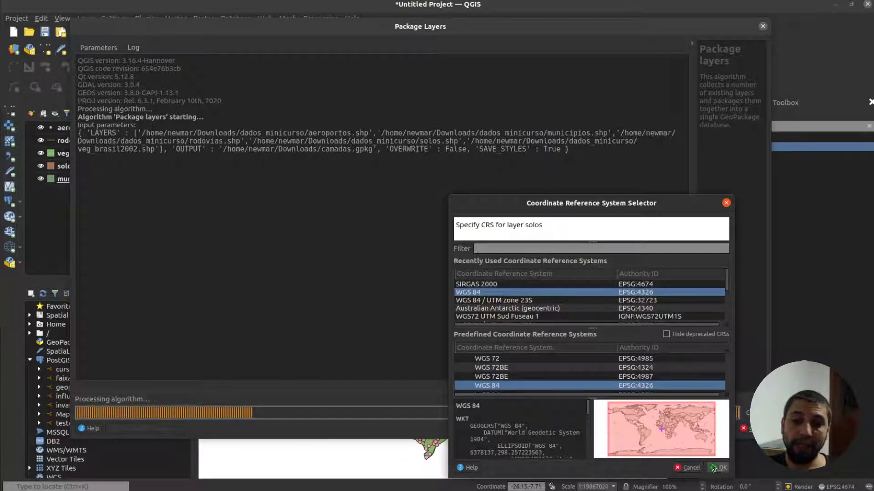
{"action": "left_click", "coordinate": [718, 468]}
{"action": "left_click", "coordinate": [500, 293]}
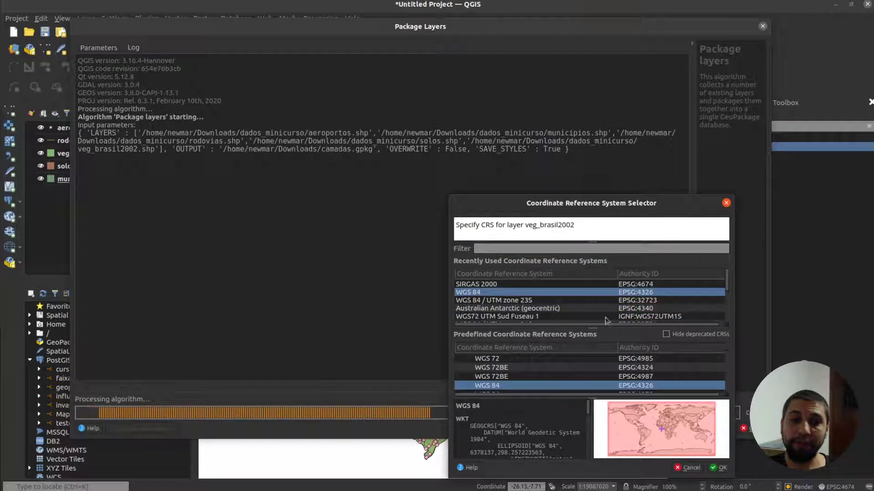
{"action": "left_click", "coordinate": [720, 468]}
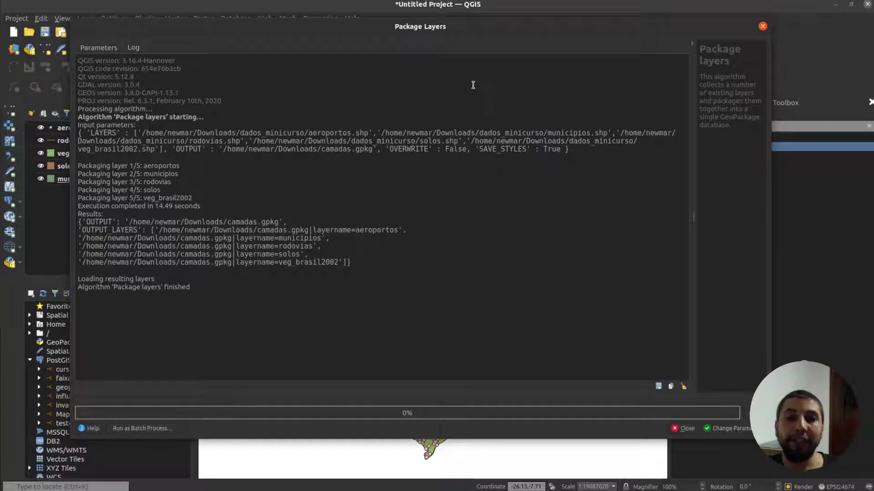
{"action": "left_click", "coordinate": [762, 26]}
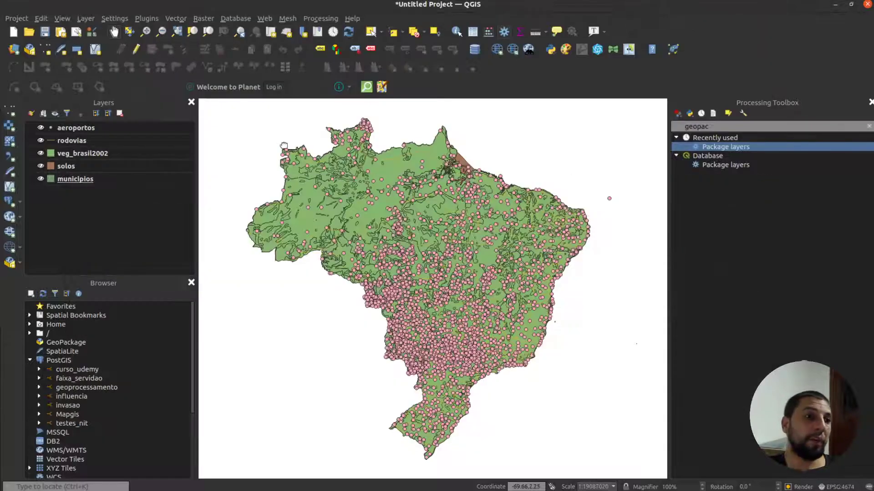
- Locate camadas.gpkg in the Downloads folder with the file manager, then put the file manager away
{"action": "left_click", "coordinate": [1, 108]}
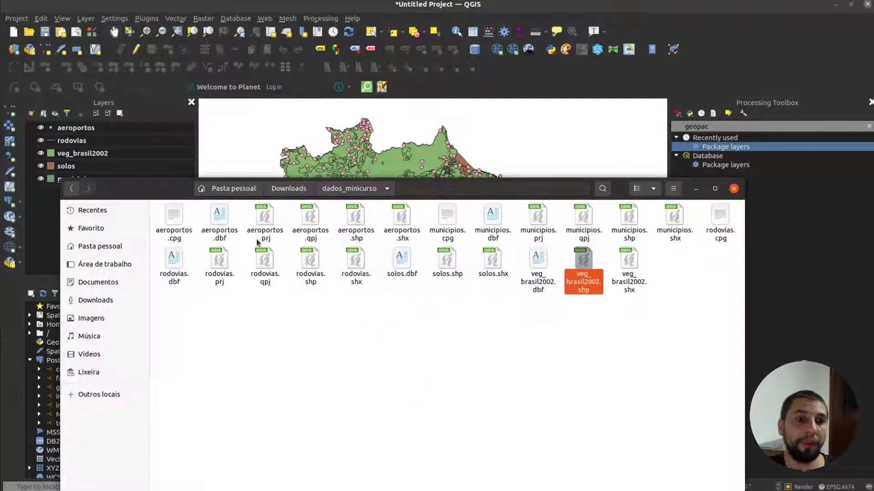
{"action": "left_click", "coordinate": [292, 191]}
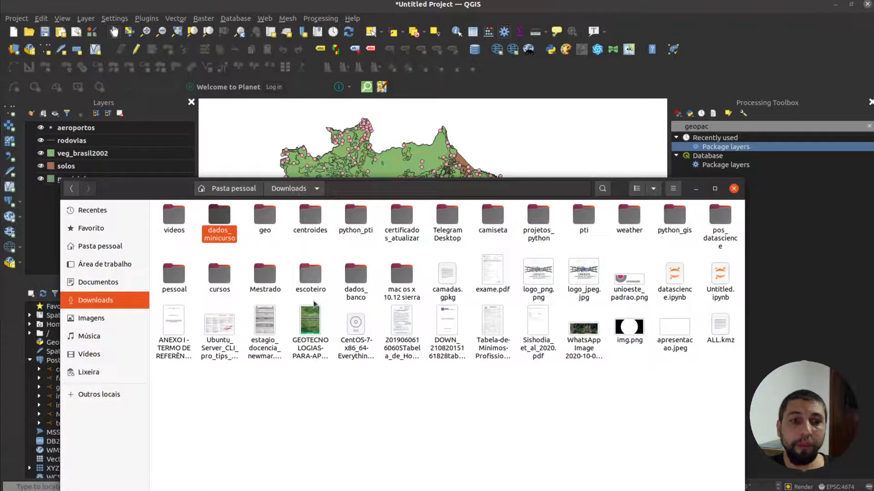
{"action": "left_click", "coordinate": [447, 276]}
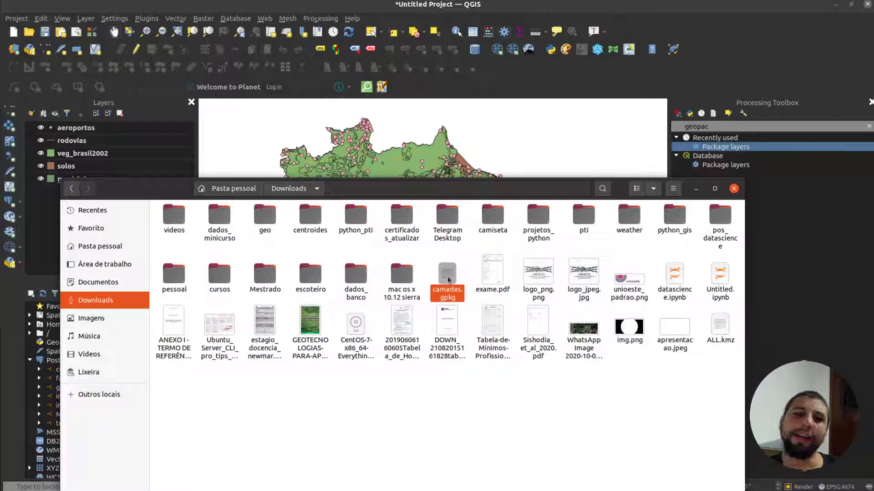
{"action": "left_click", "coordinate": [695, 190]}
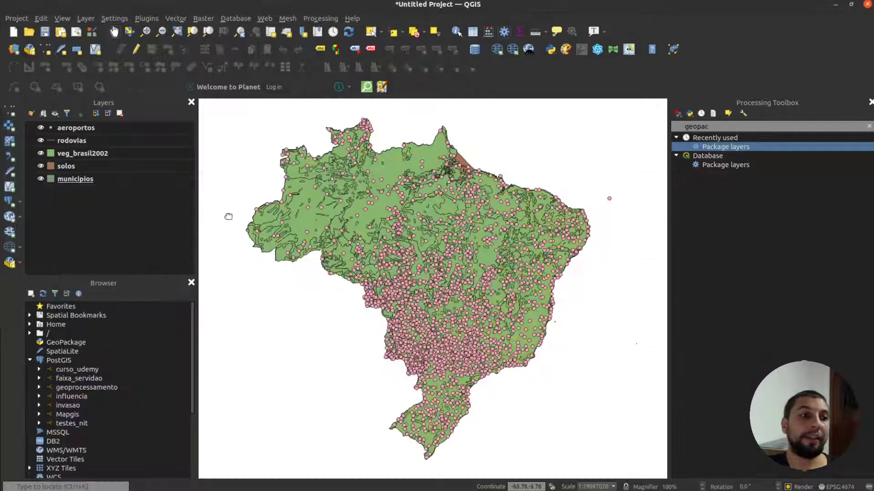
- Start a new project without saving the current one and add all five layers from camadas.gpkg
{"action": "key", "text": "ctrl+n"}
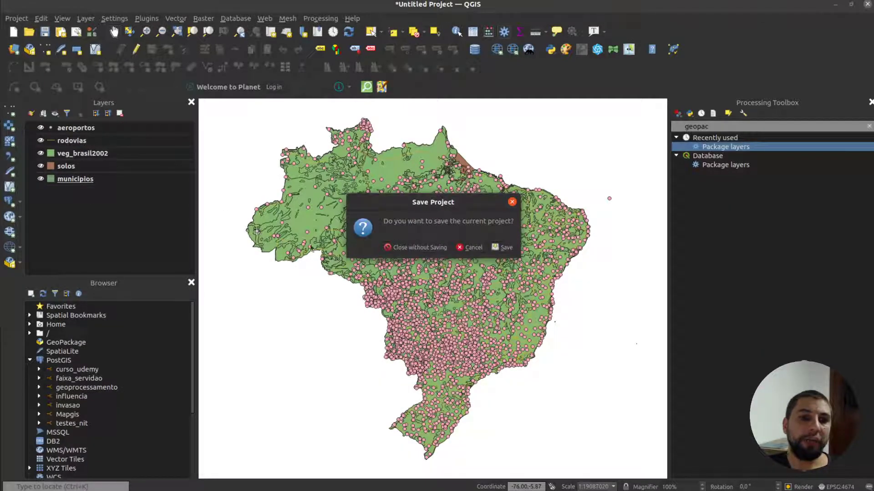
{"action": "left_click", "coordinate": [434, 248]}
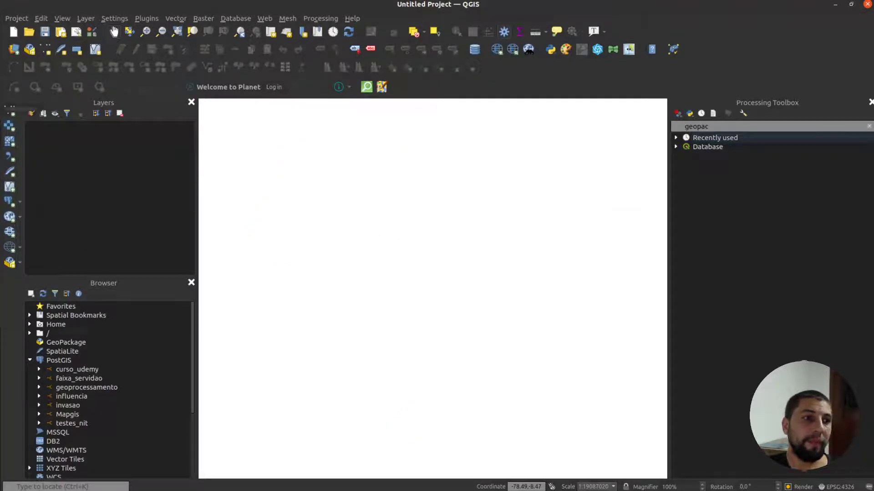
{"action": "key", "text": "alt+Tab"}
{"action": "left_click_drag", "start_coordinate": [445, 277], "coordinate": [444, 148]}
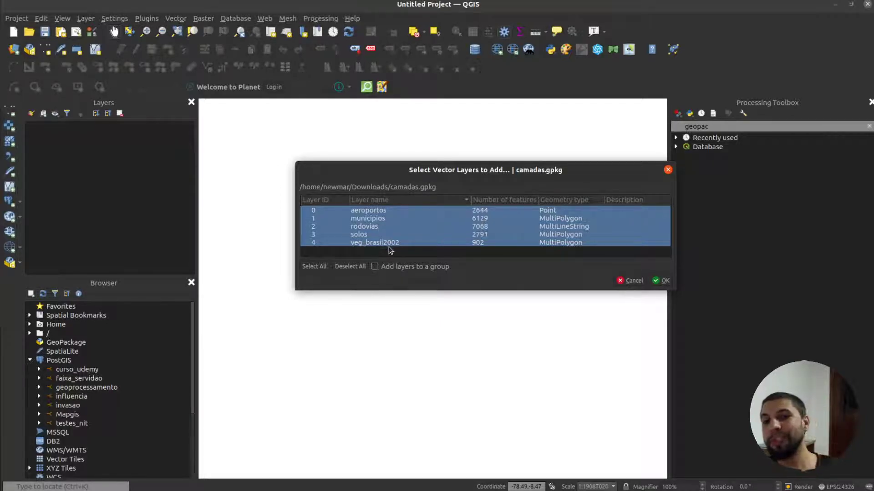
{"action": "left_click", "coordinate": [662, 281]}
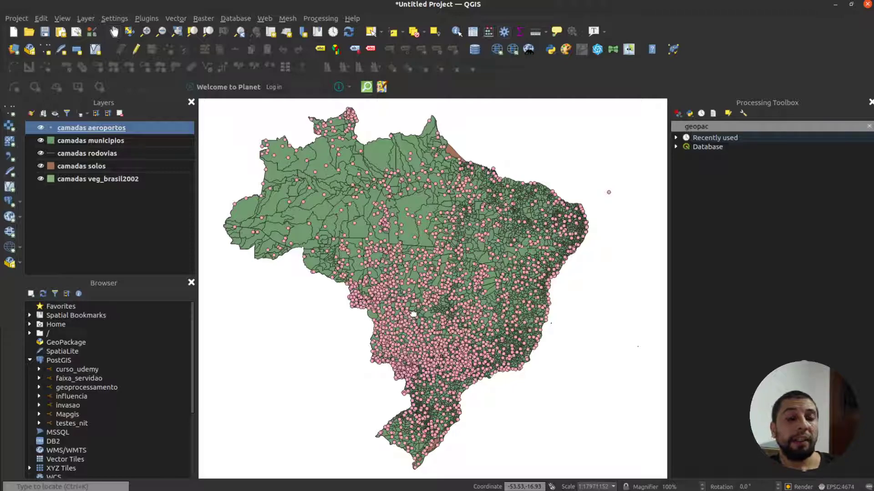
{"action": "left_click_drag", "start_coordinate": [391, 301], "coordinate": [403, 296]}
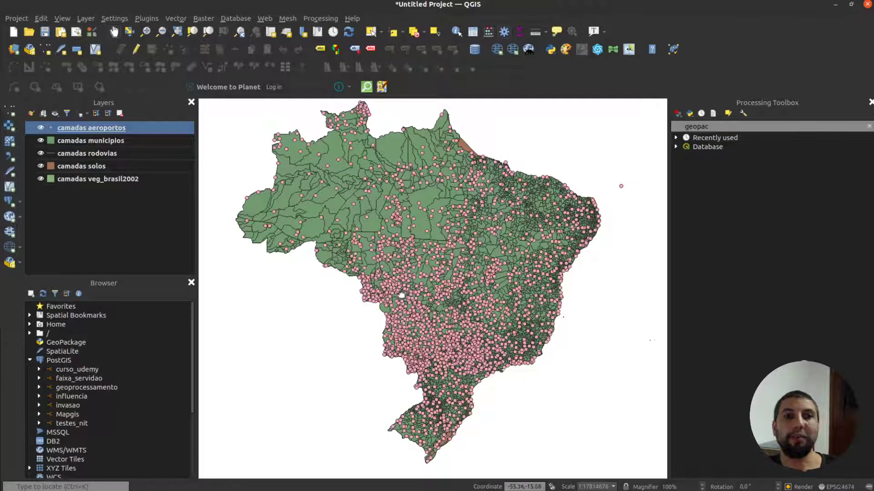
{"action": "left_click", "coordinate": [92, 167], "text": "ctrl"}
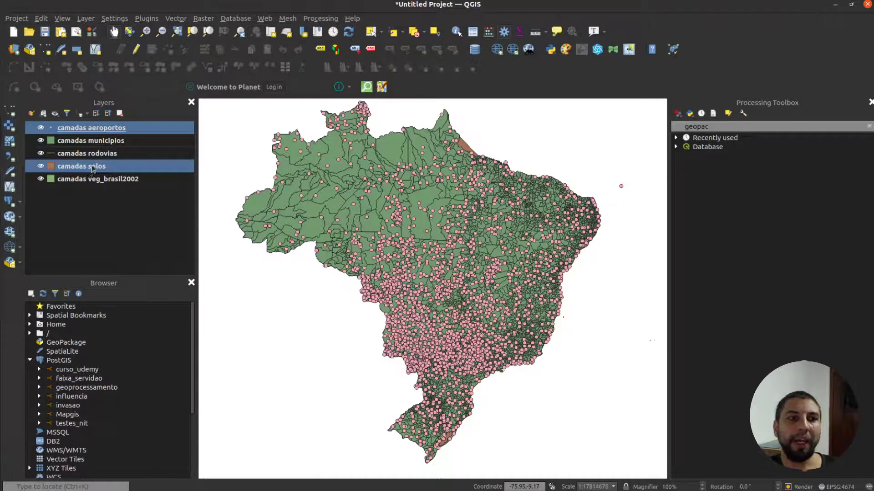
{"action": "left_click", "coordinate": [92, 167], "text": "ctrl"}
{"action": "left_click", "coordinate": [72, 144], "text": "ctrl"}
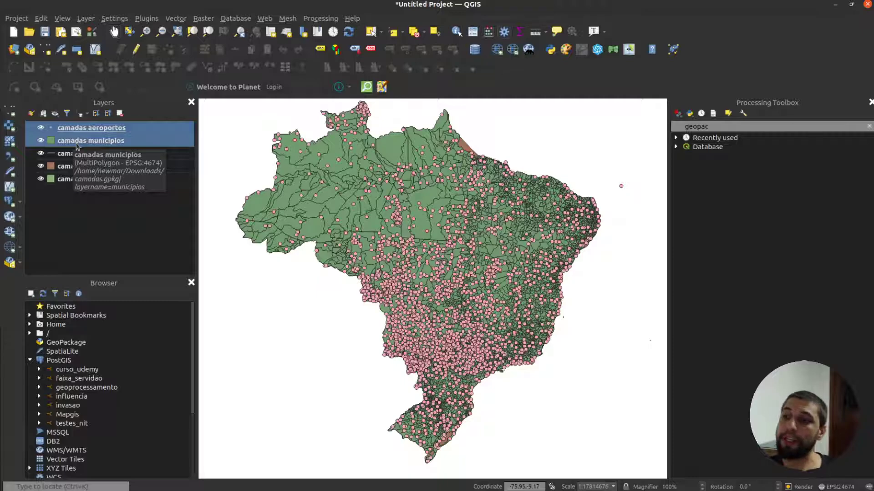
{"action": "left_click", "coordinate": [77, 144], "text": "ctrl"}
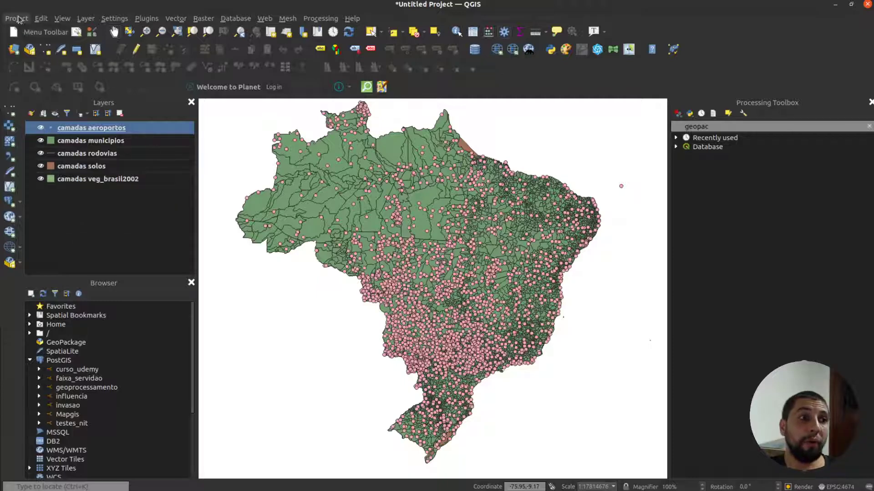
- Save the project inside the camadas.gpkg GeoPackage under the name projeto01 and clear the layer selection
{"action": "left_click", "coordinate": [19, 19]}
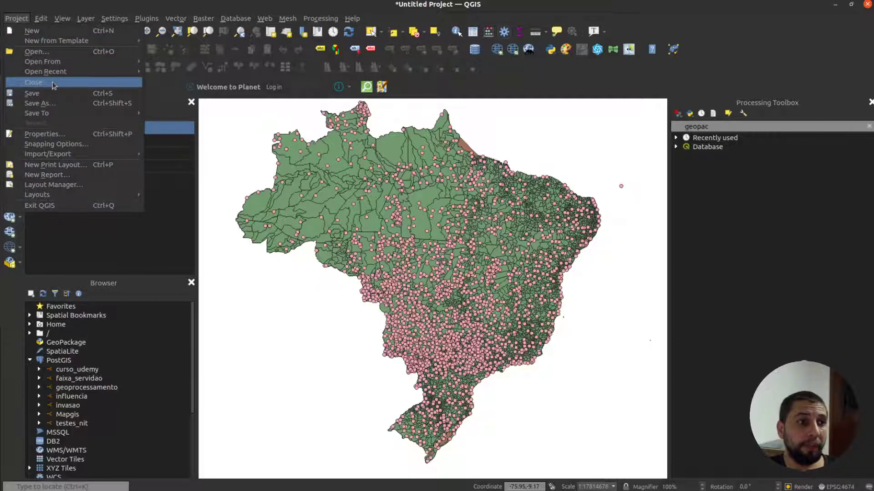
{"action": "mouse_move", "coordinate": [64, 114]}
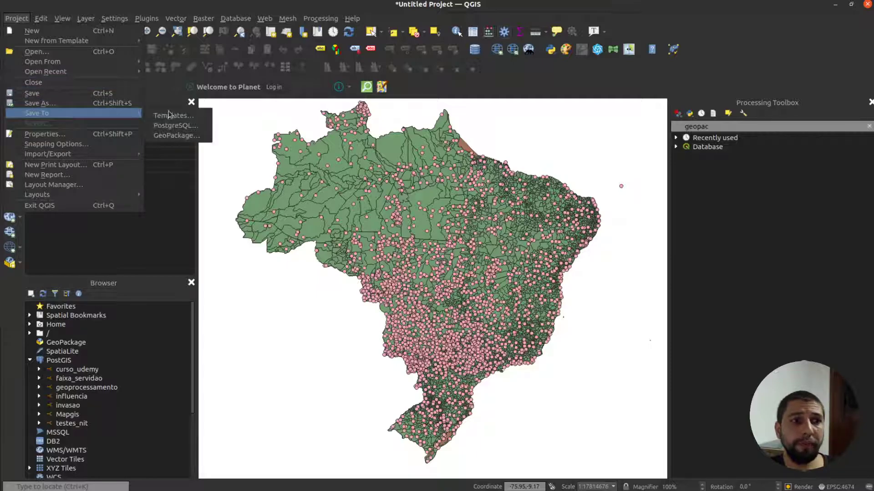
{"action": "left_click", "coordinate": [187, 136]}
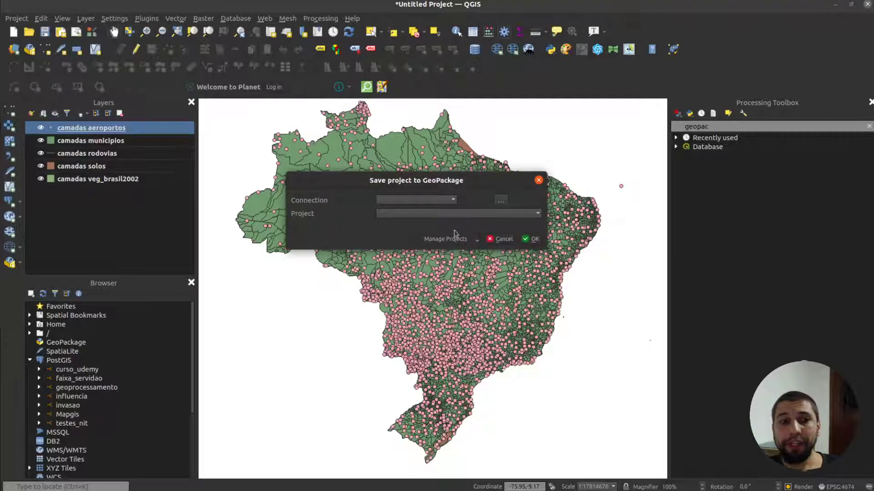
{"action": "left_click", "coordinate": [501, 200]}
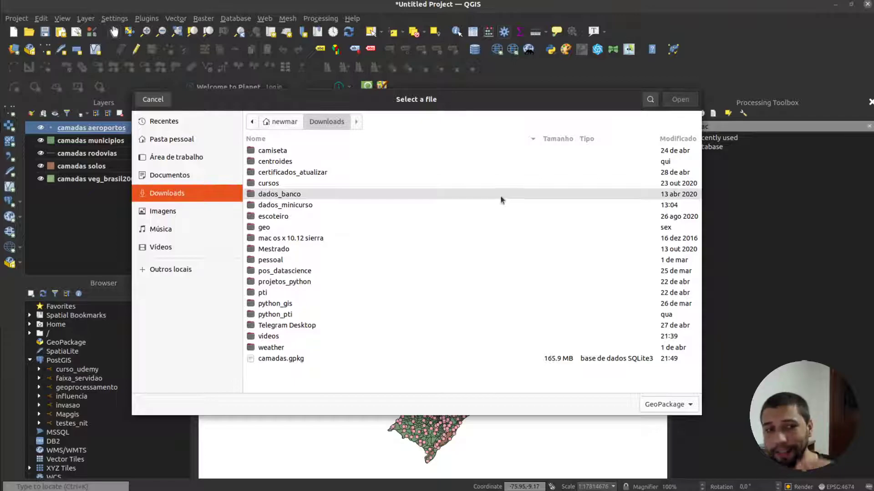
{"action": "left_click", "coordinate": [275, 360]}
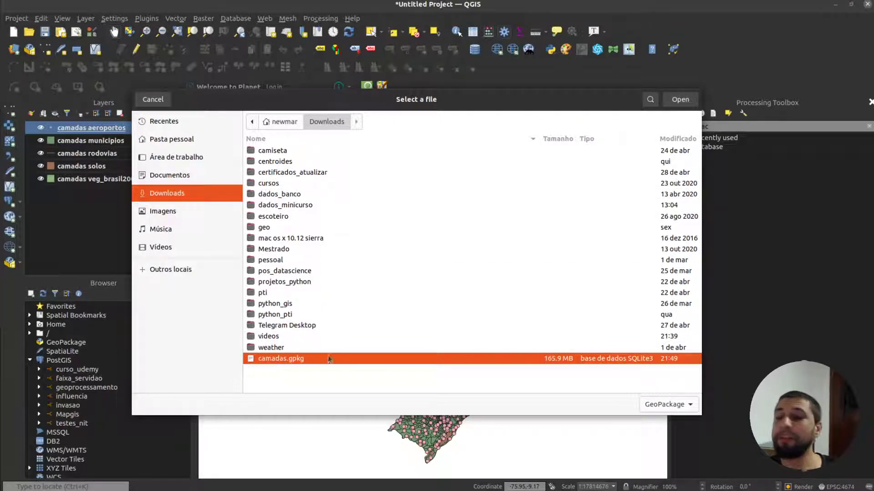
{"action": "left_click", "coordinate": [680, 100]}
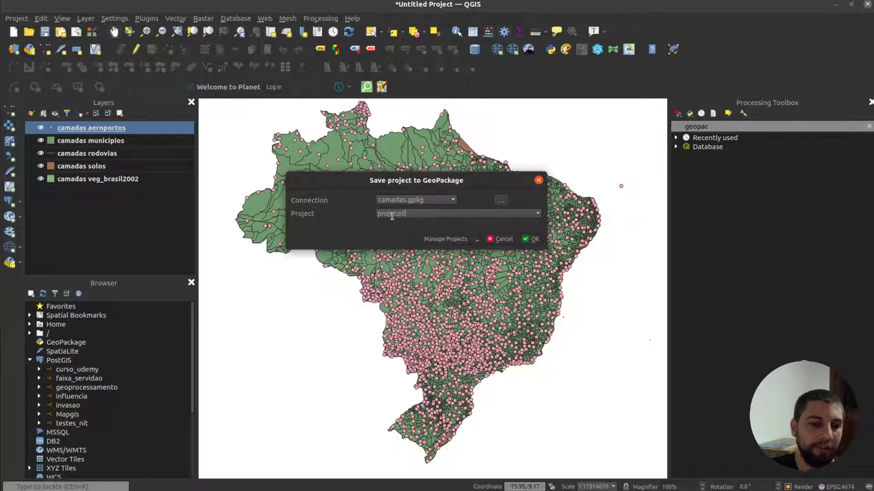
{"action": "left_click", "coordinate": [530, 237]}
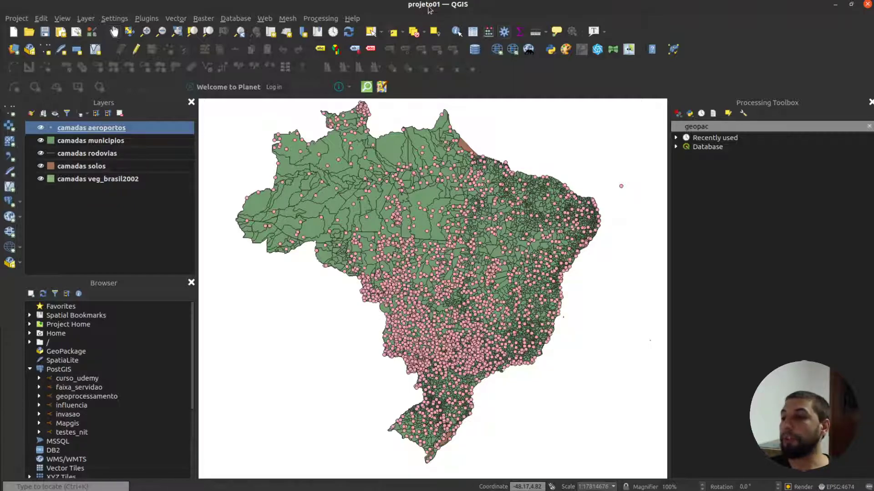
{"action": "left_click", "coordinate": [132, 229]}
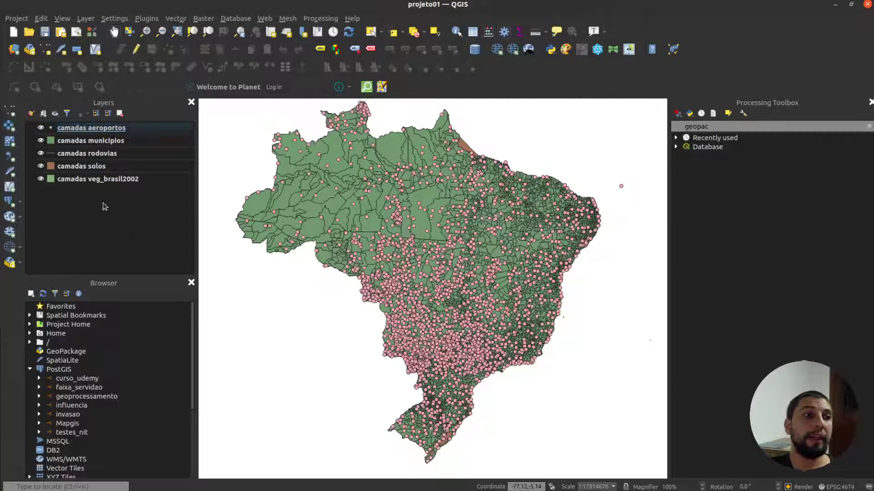
- Start a new project and choose projeto01 from camadas.gpkg as the GeoPackage project to load, closing the dialog without loading it
{"action": "left_click", "coordinate": [12, 32]}
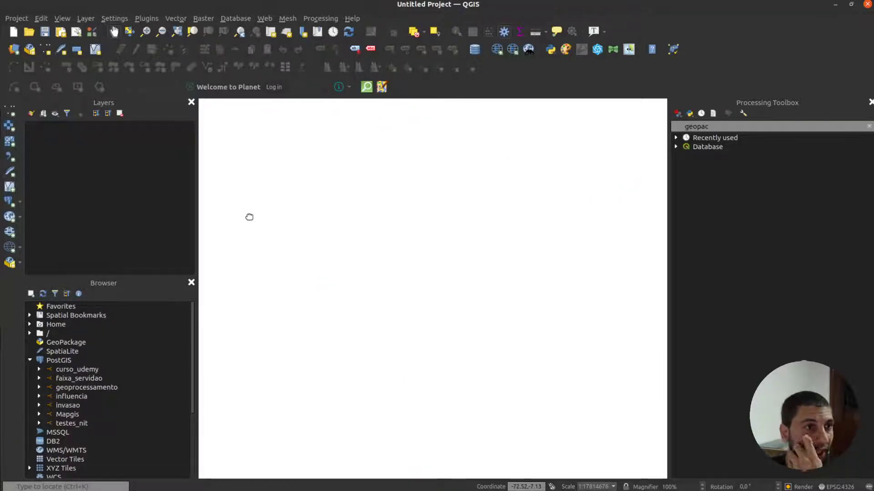
{"action": "left_click", "coordinate": [17, 20]}
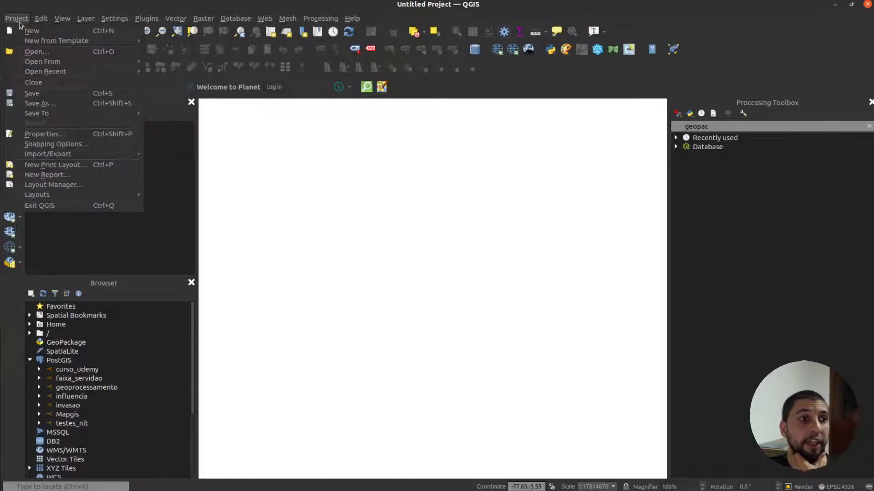
{"action": "mouse_move", "coordinate": [49, 66]}
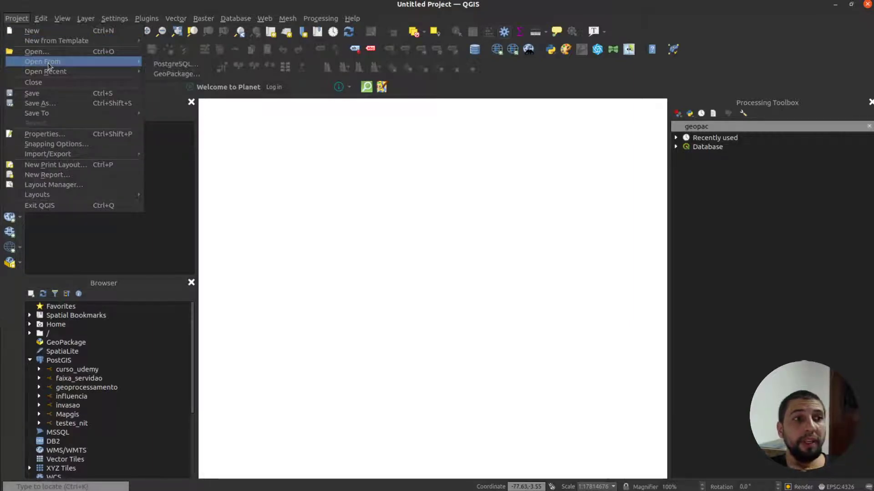
{"action": "left_click", "coordinate": [176, 74]}
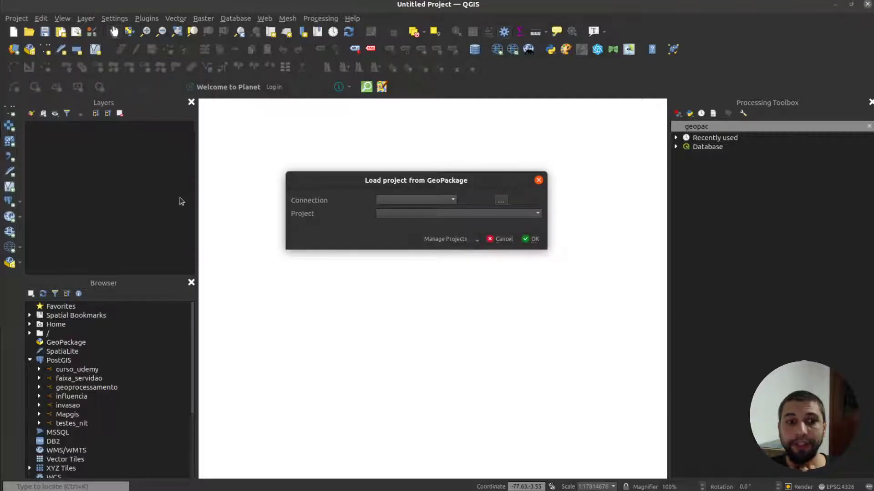
{"action": "left_click", "coordinate": [499, 201]}
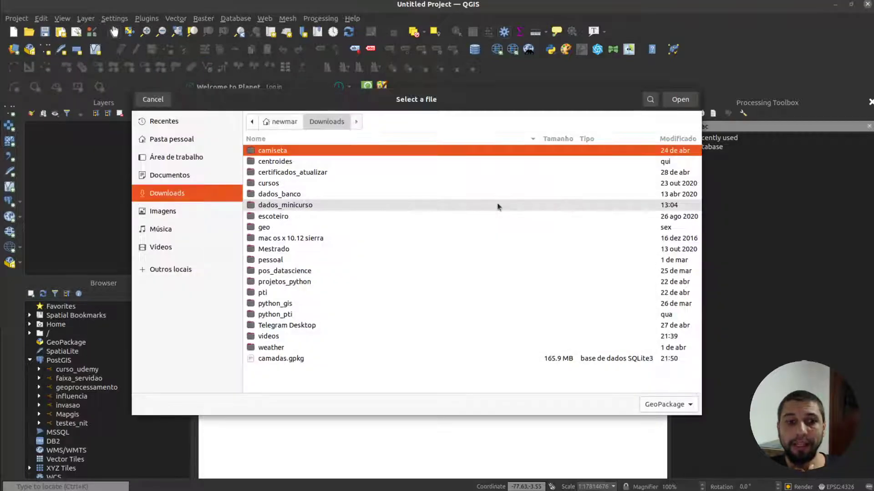
{"action": "left_click", "coordinate": [279, 360]}
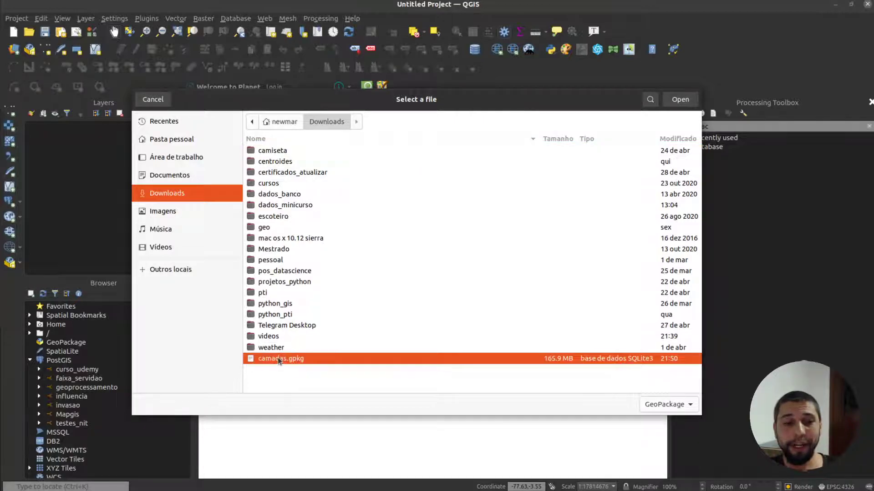
{"action": "left_click", "coordinate": [669, 102]}
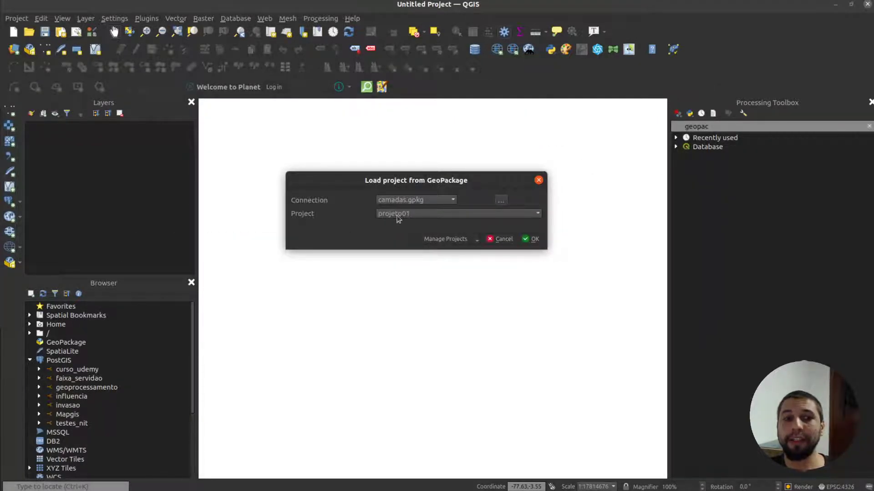
{"action": "left_click", "coordinate": [418, 216]}
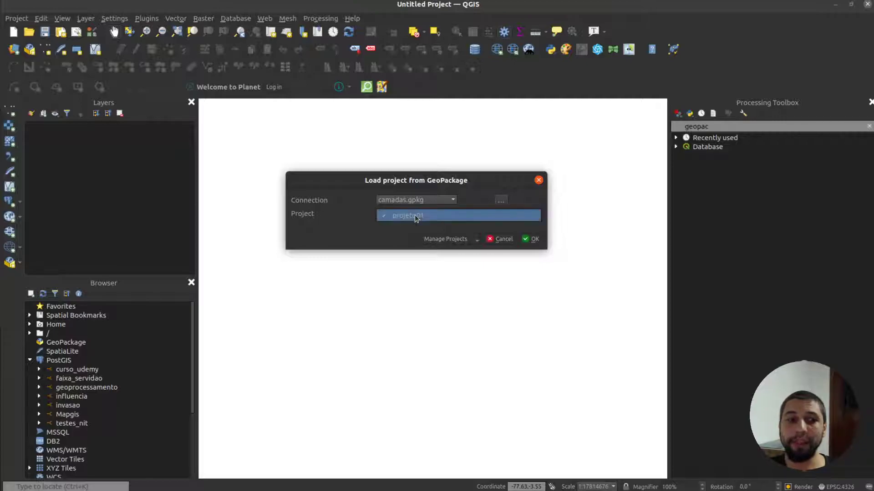
{"action": "left_click", "coordinate": [413, 216]}
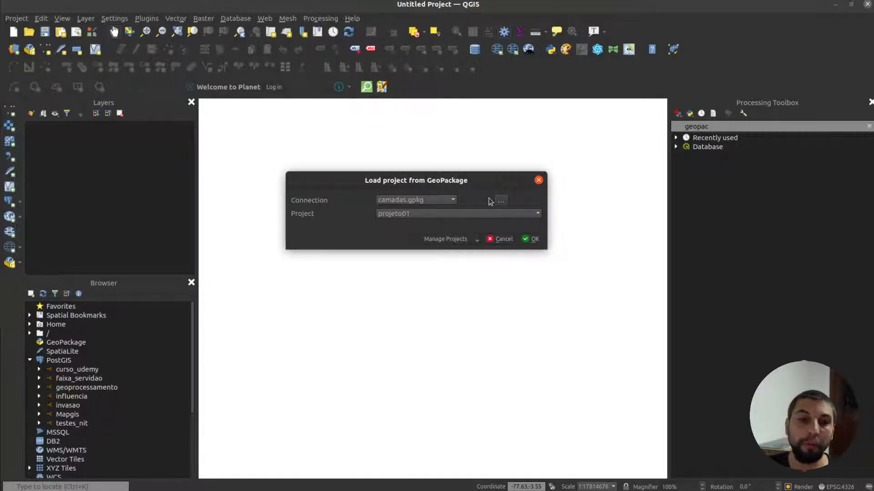
{"action": "left_click", "coordinate": [539, 180]}
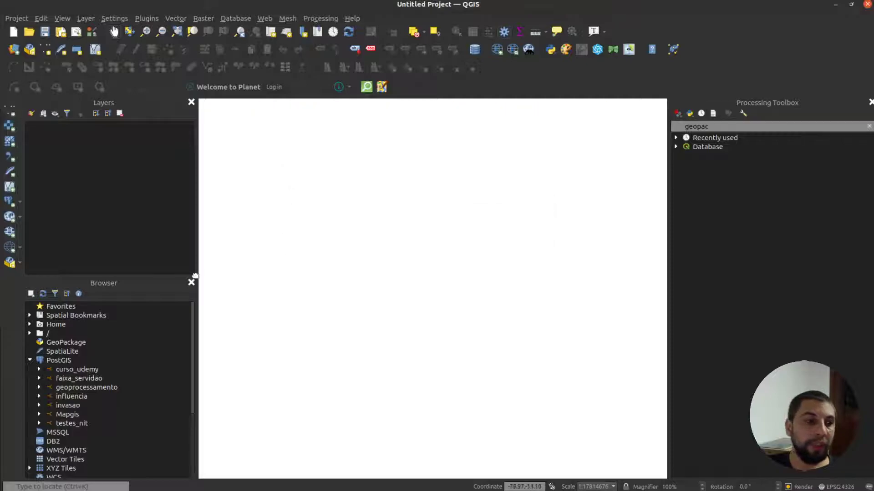
- Enlarge the data source browser and collapse its PostGIS connections
{"action": "left_click_drag", "start_coordinate": [108, 279], "coordinate": [107, 185]}
{"action": "left_click", "coordinate": [83, 311]}
{"action": "left_click", "coordinate": [49, 293]}
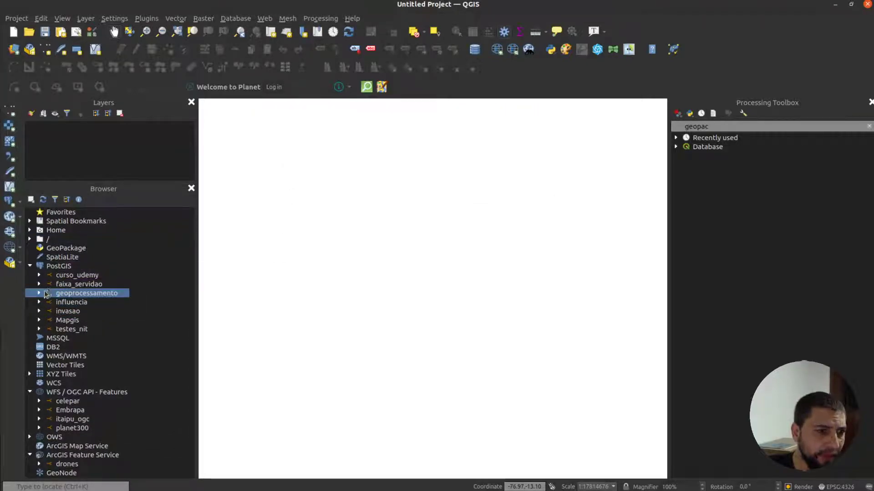
{"action": "left_click", "coordinate": [30, 265]}
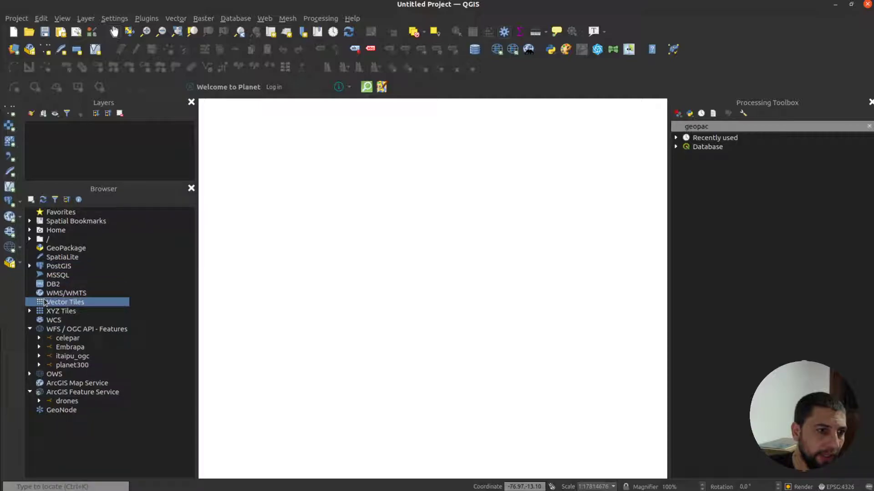
- Open projeto01 from camadas.gpkg in the Home Downloads folder of the browser tree and give the layer list more height
{"action": "left_click", "coordinate": [29, 230]}
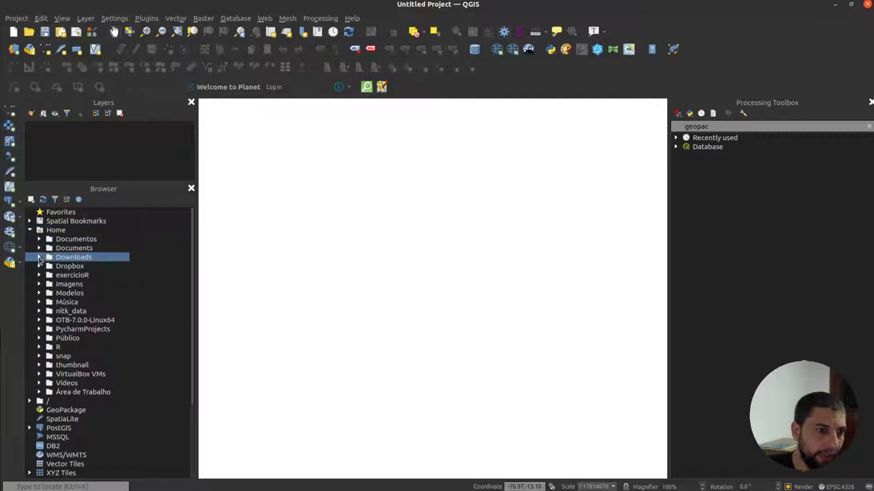
{"action": "left_click", "coordinate": [39, 258]}
{"action": "scroll", "coordinate": [83, 313], "scroll_direction": "down", "scroll_amount": 2}
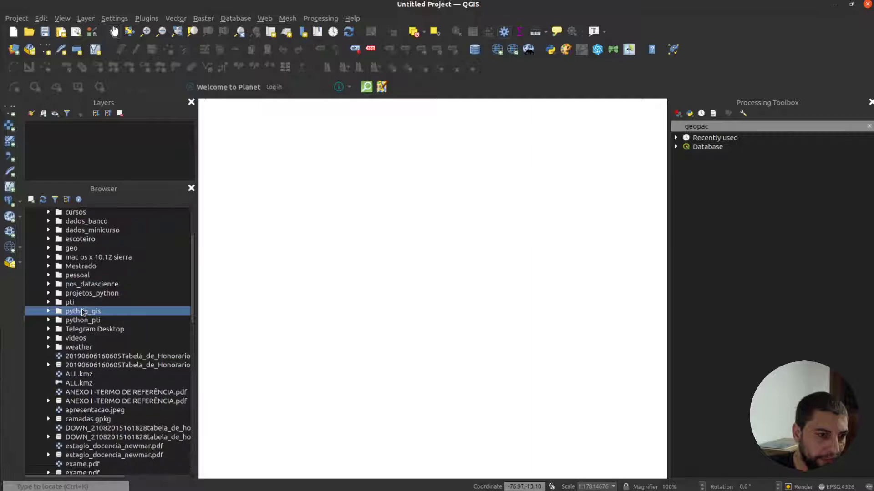
{"action": "scroll", "coordinate": [83, 359], "scroll_direction": "down", "scroll_amount": 1}
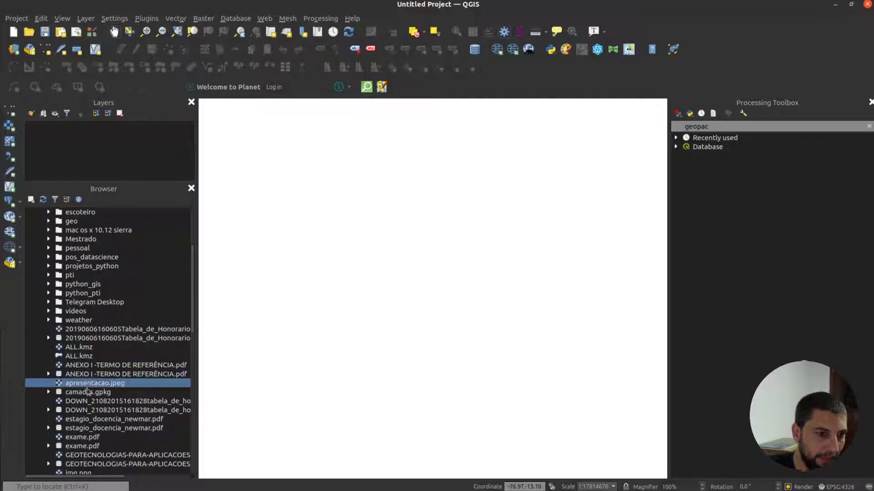
{"action": "scroll", "coordinate": [87, 377], "scroll_direction": "down", "scroll_amount": 3}
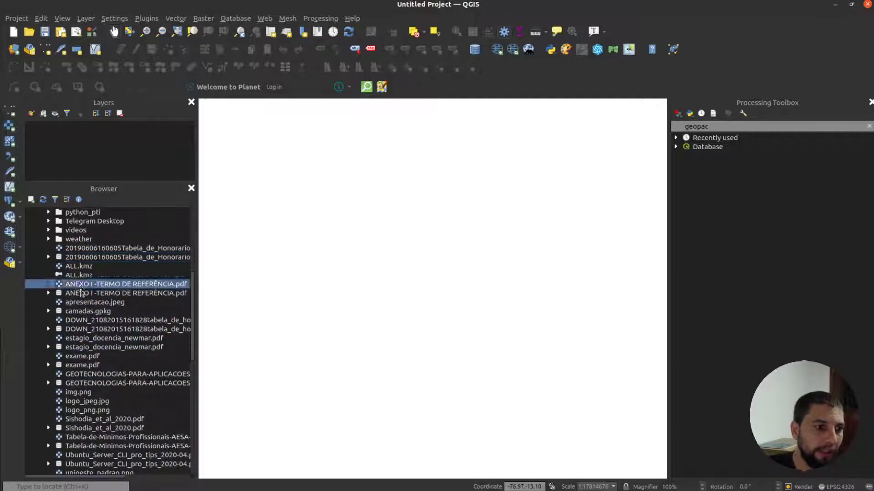
{"action": "double_click", "coordinate": [57, 311]}
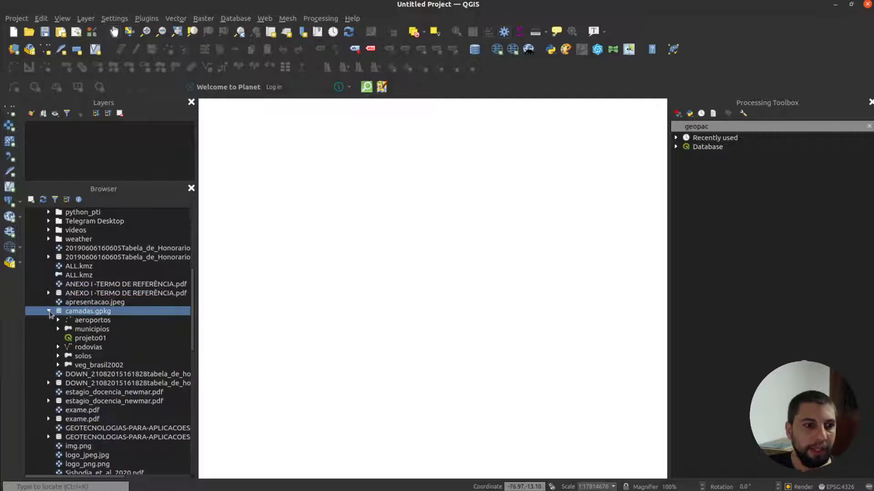
{"action": "double_click", "coordinate": [90, 340]}
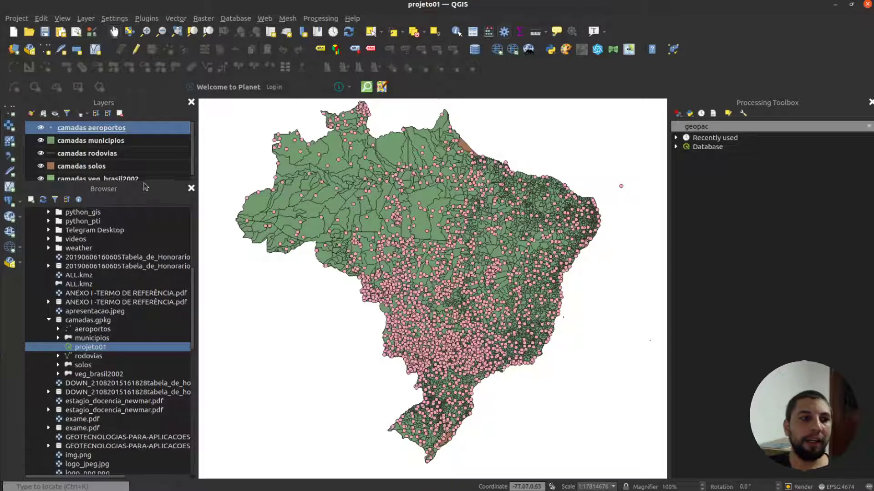
{"action": "left_click_drag", "start_coordinate": [146, 188], "coordinate": [172, 310]}
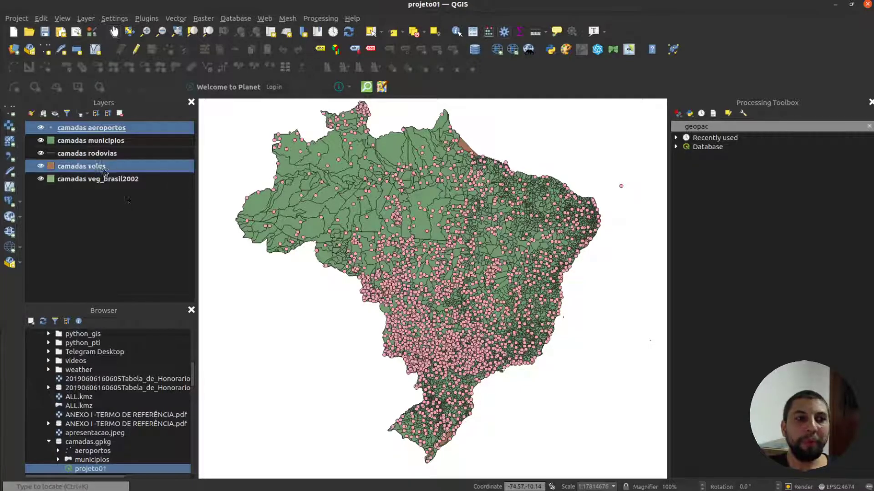
- Show the Layer Styling options for camadas municipios and apply the purple-to-orange gradient fill preset
{"action": "left_click", "coordinate": [91, 141]}
{"action": "right_click", "coordinate": [534, 90]}
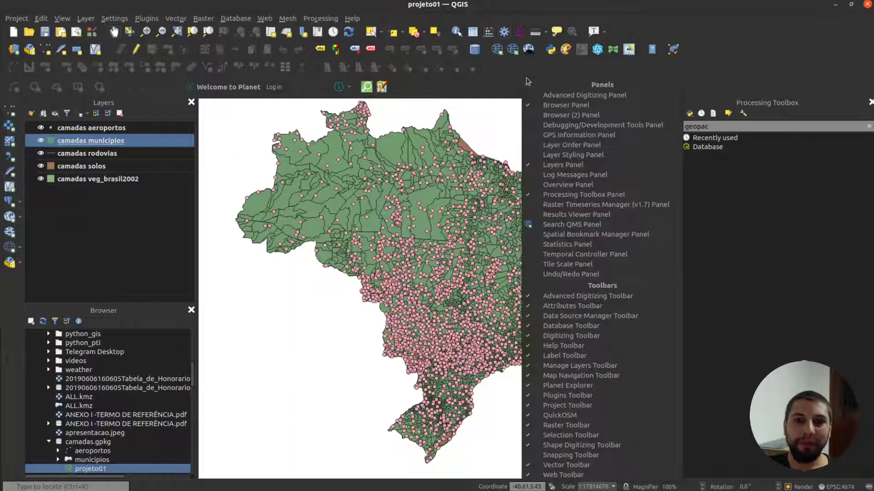
{"action": "left_click", "coordinate": [563, 155]}
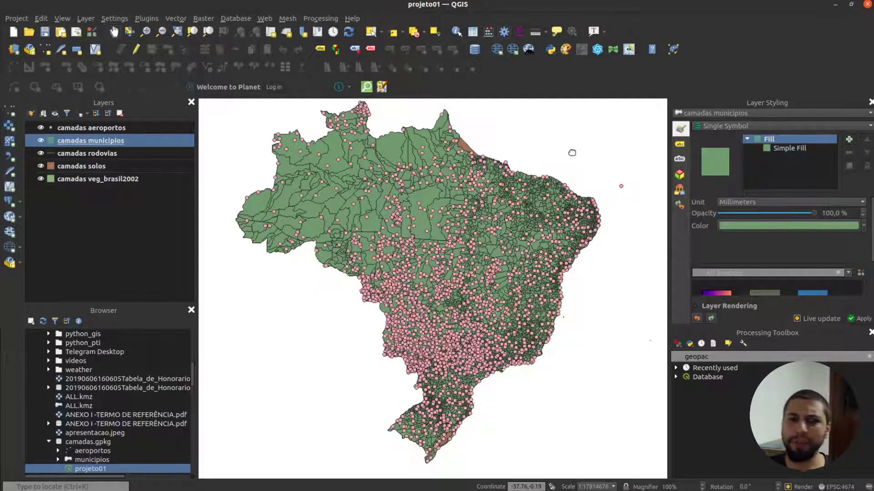
{"action": "left_click_drag", "start_coordinate": [669, 155], "coordinate": [653, 156]}
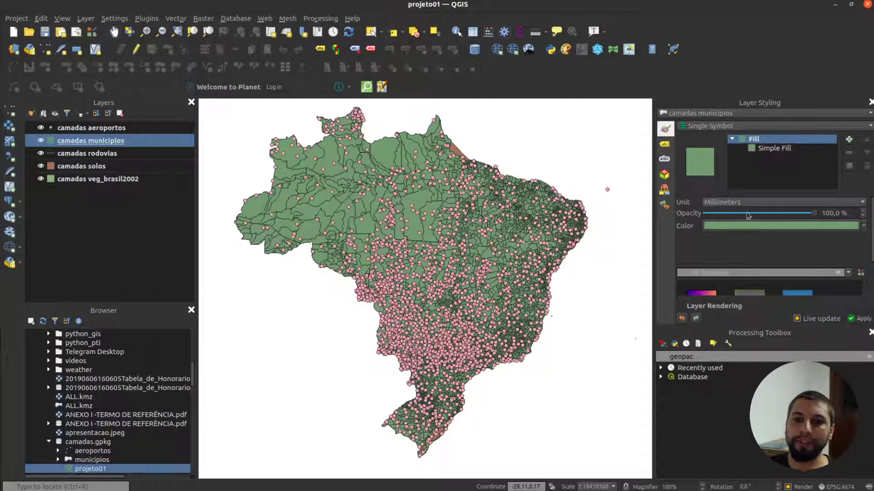
{"action": "scroll", "coordinate": [762, 294], "scroll_direction": "down", "scroll_amount": 1}
{"action": "scroll", "coordinate": [710, 291], "scroll_direction": "up", "scroll_amount": 1}
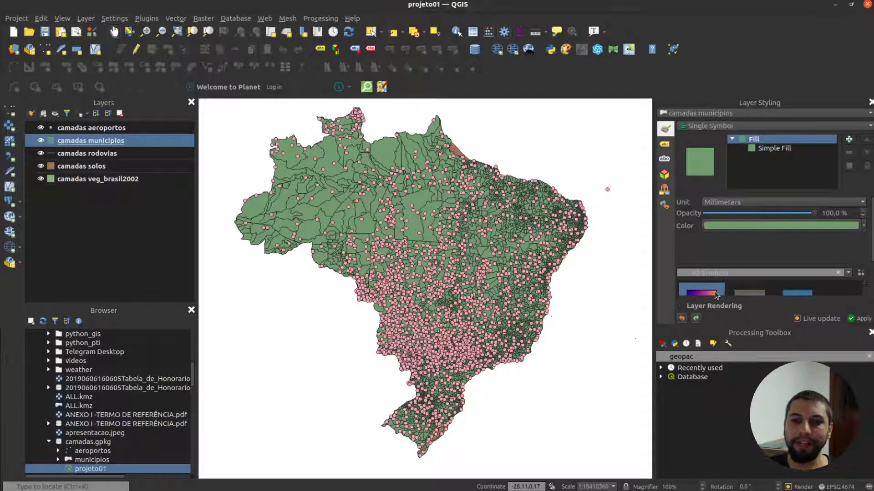
{"action": "left_click", "coordinate": [715, 293]}
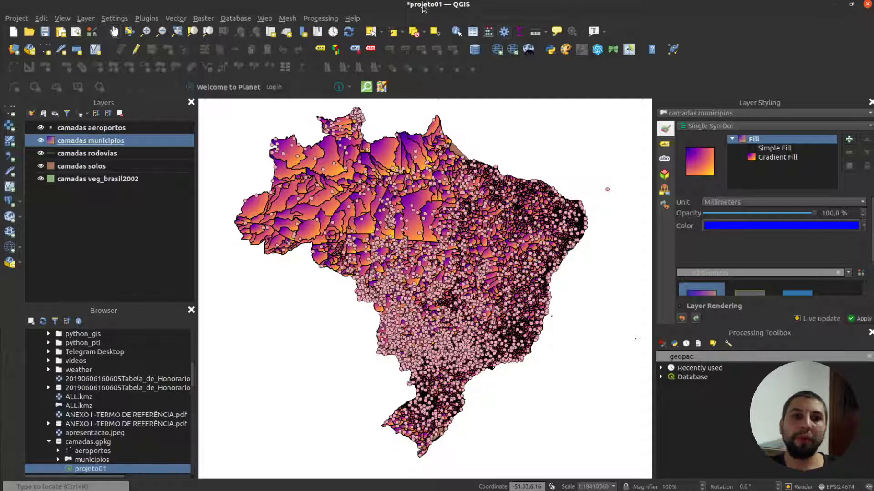
- Save the restyled project into the camadas.gpkg GeoPackage under the name projeto02
{"action": "left_click", "coordinate": [16, 18]}
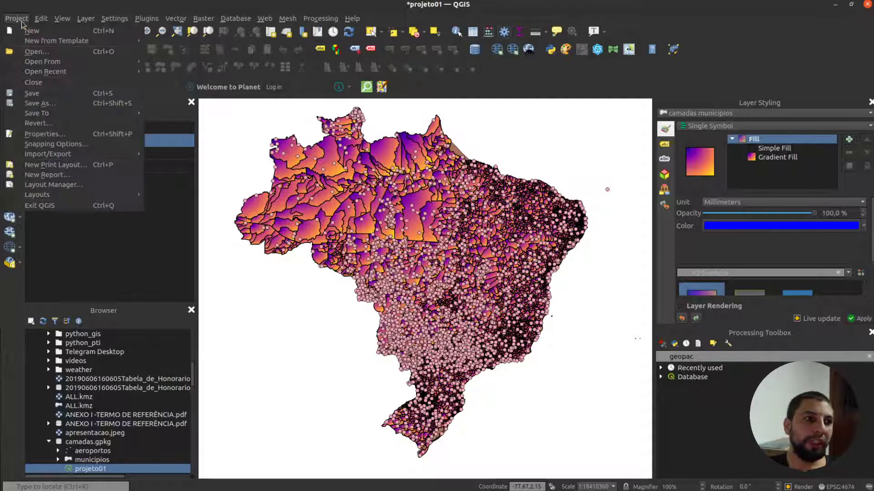
{"action": "mouse_move", "coordinate": [105, 113]}
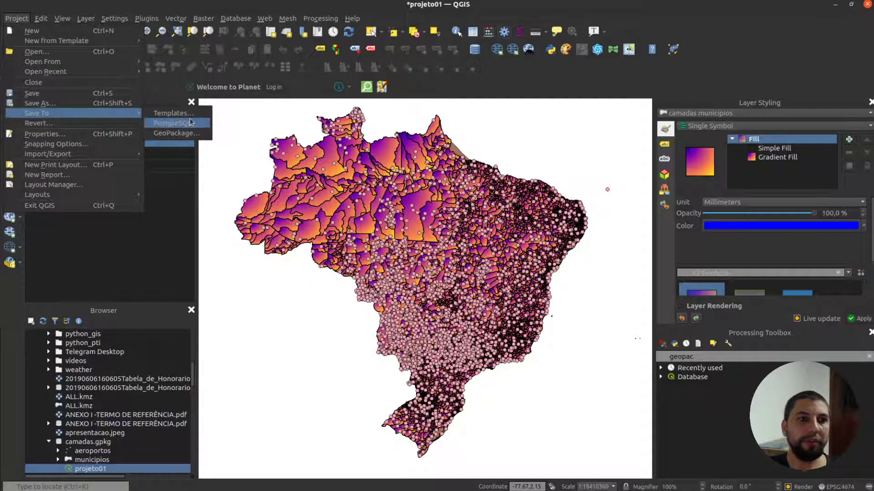
{"action": "left_click", "coordinate": [188, 133]}
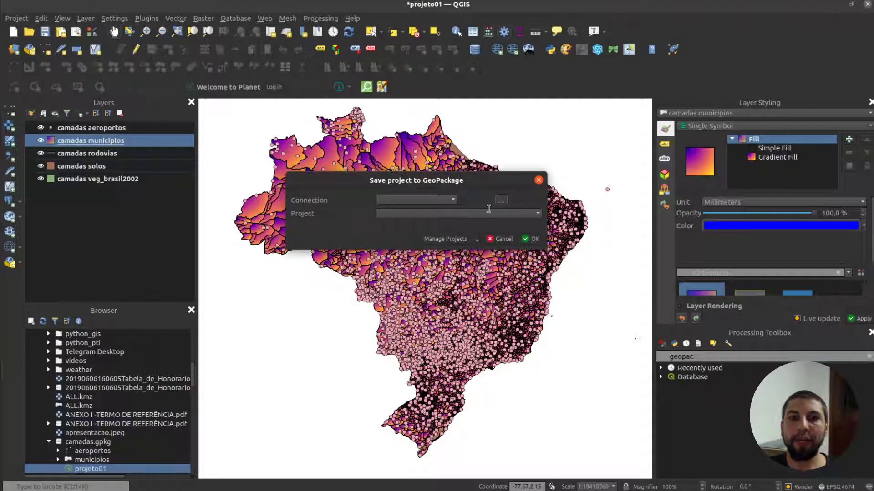
{"action": "left_click", "coordinate": [500, 200]}
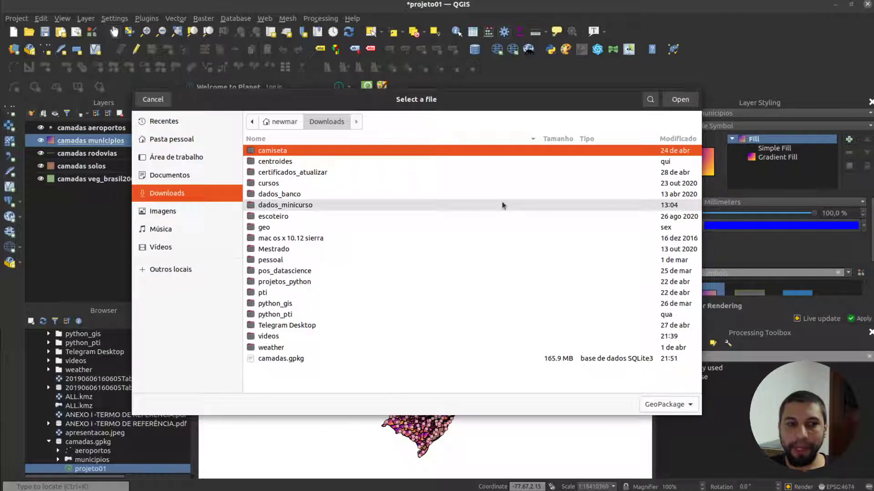
{"action": "left_click", "coordinate": [277, 362]}
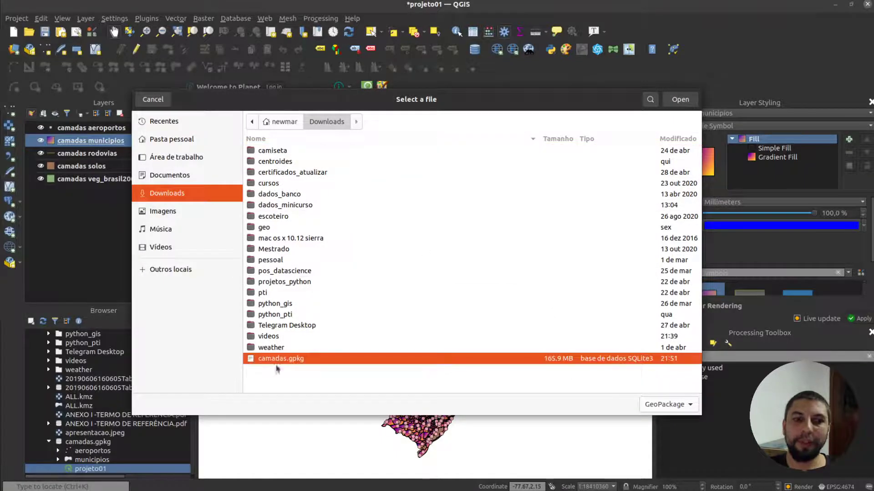
{"action": "left_click", "coordinate": [680, 100]}
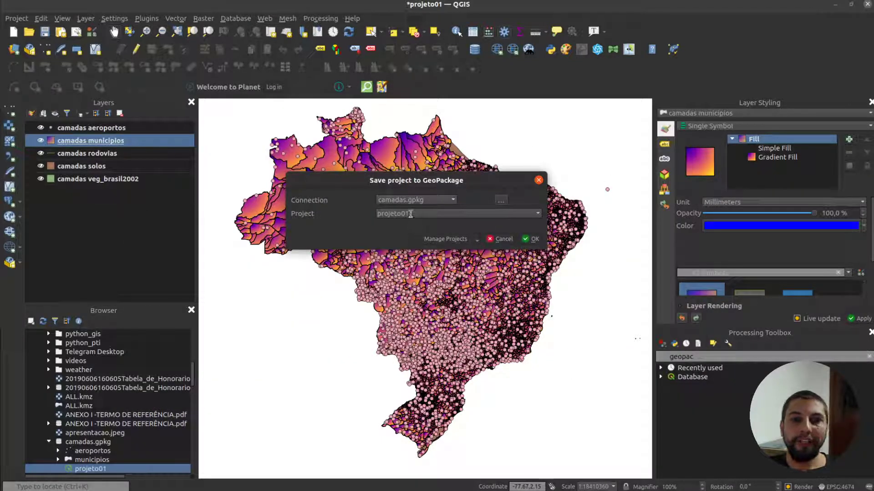
{"action": "key", "text": "BackSpace"}
{"action": "type", "text": "2"}
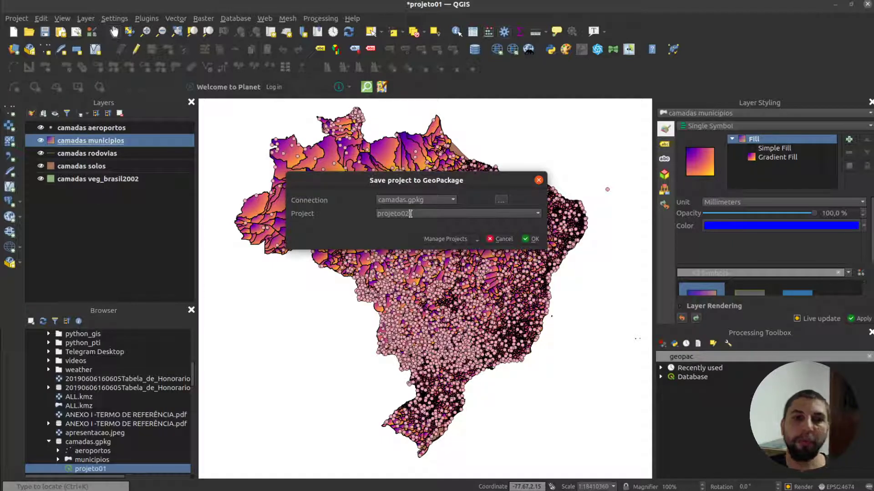
{"action": "left_click", "coordinate": [529, 239]}
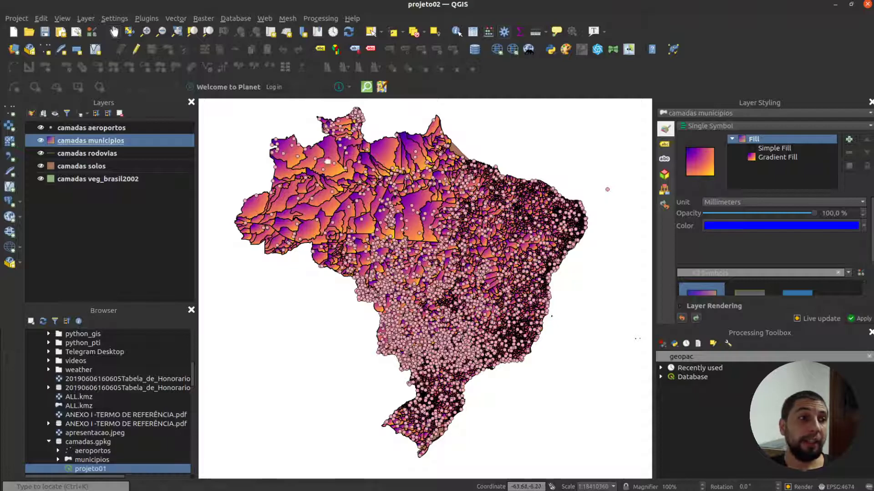
- Start a new project and refresh the browser tree to update the contents of camadas.gpkg
{"action": "left_click", "coordinate": [14, 31]}
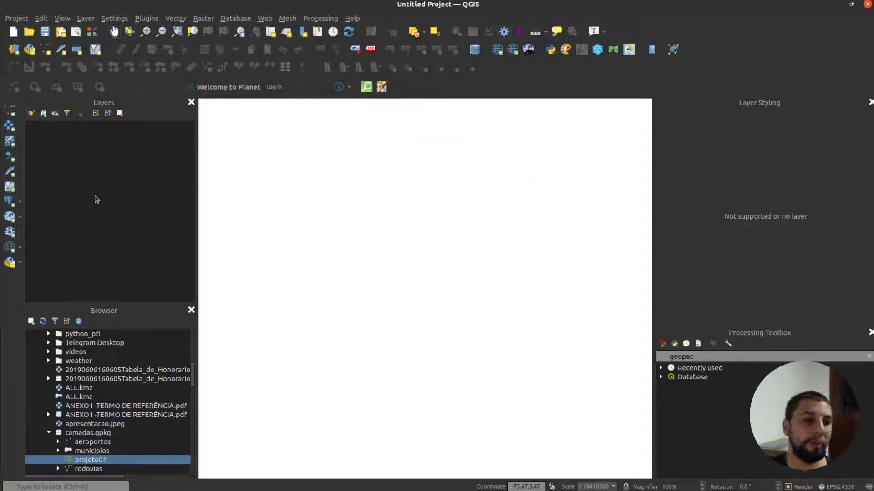
{"action": "scroll", "coordinate": [75, 416], "scroll_direction": "down", "scroll_amount": 1}
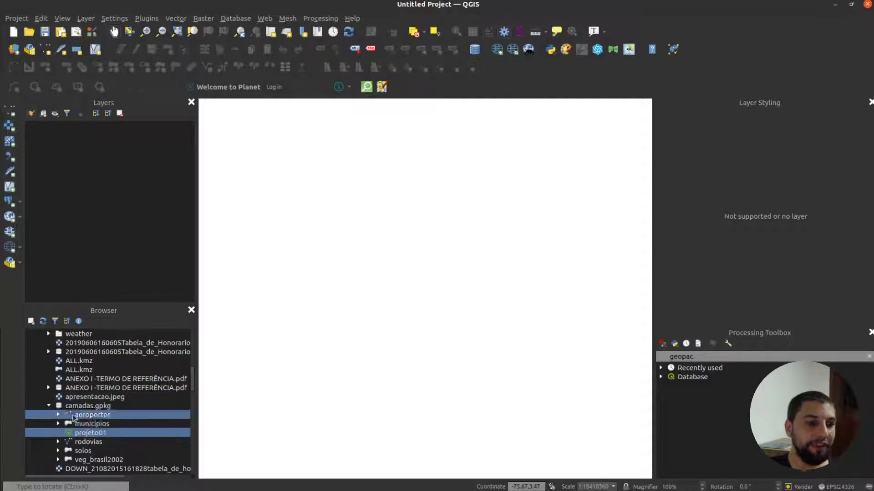
{"action": "left_click", "coordinate": [77, 405]}
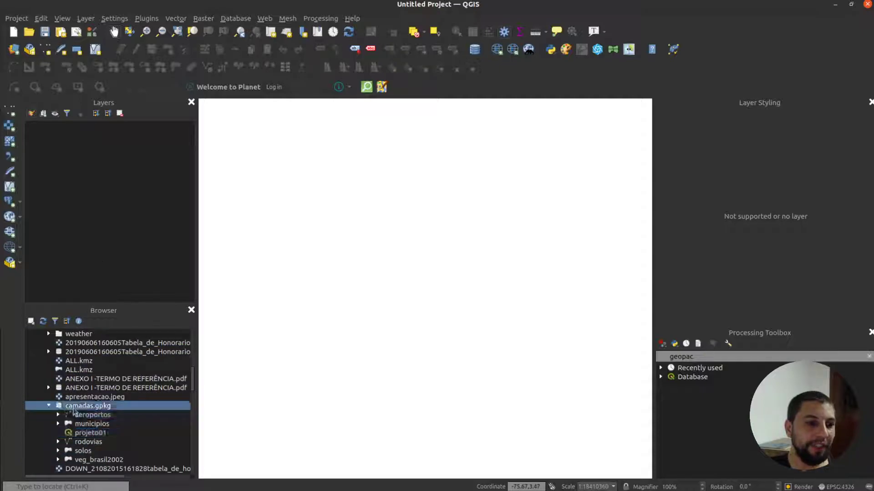
{"action": "left_click", "coordinate": [43, 322]}
{"action": "scroll", "coordinate": [77, 378], "scroll_direction": "down", "scroll_amount": 1}
- Open projeto02 from the camadas.gpkg GeoPackage in the browser tree
{"action": "left_click", "coordinate": [98, 407]}
{"action": "left_click", "coordinate": [93, 389]}
{"action": "left_click", "coordinate": [97, 398]}
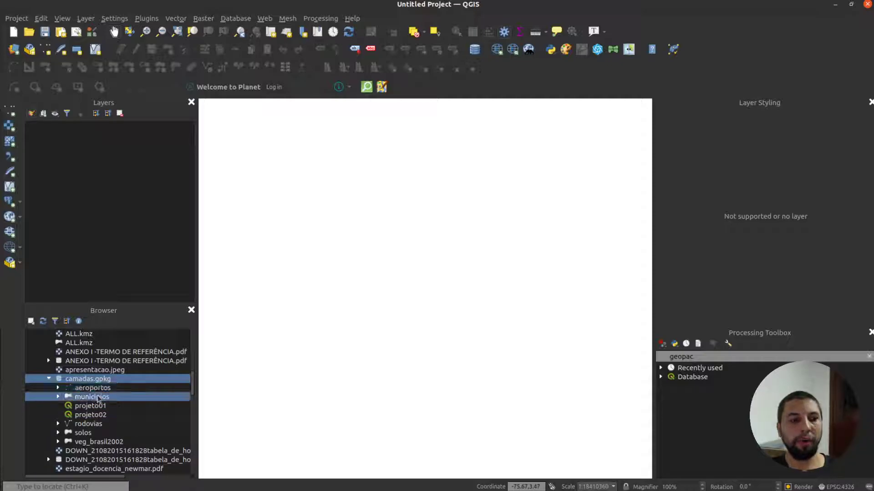
{"action": "left_click", "coordinate": [97, 406]}
{"action": "left_click", "coordinate": [100, 416]}
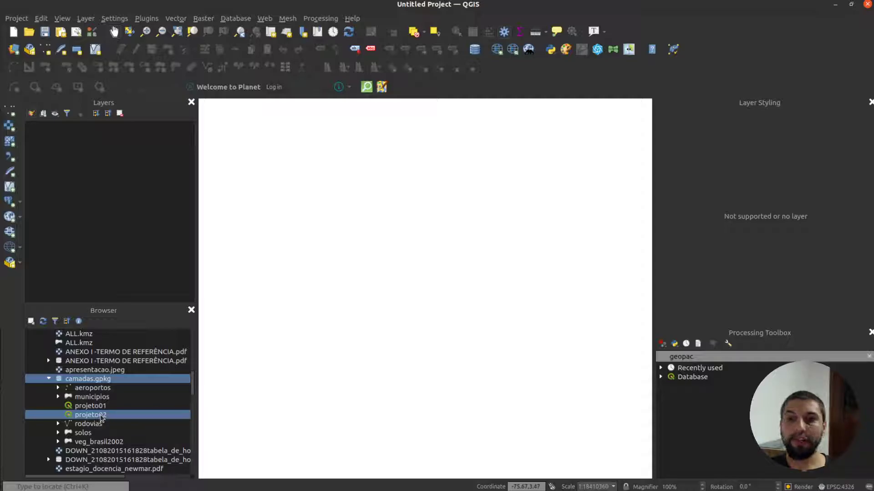
{"action": "double_click", "coordinate": [101, 416]}
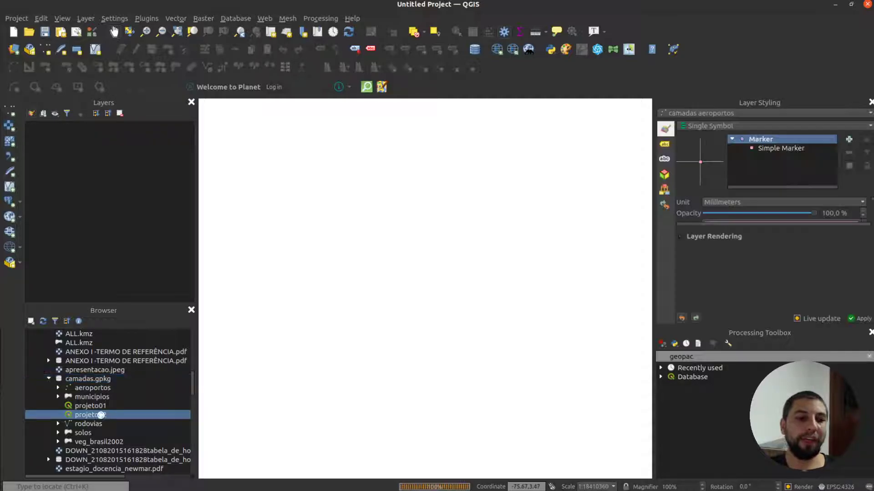